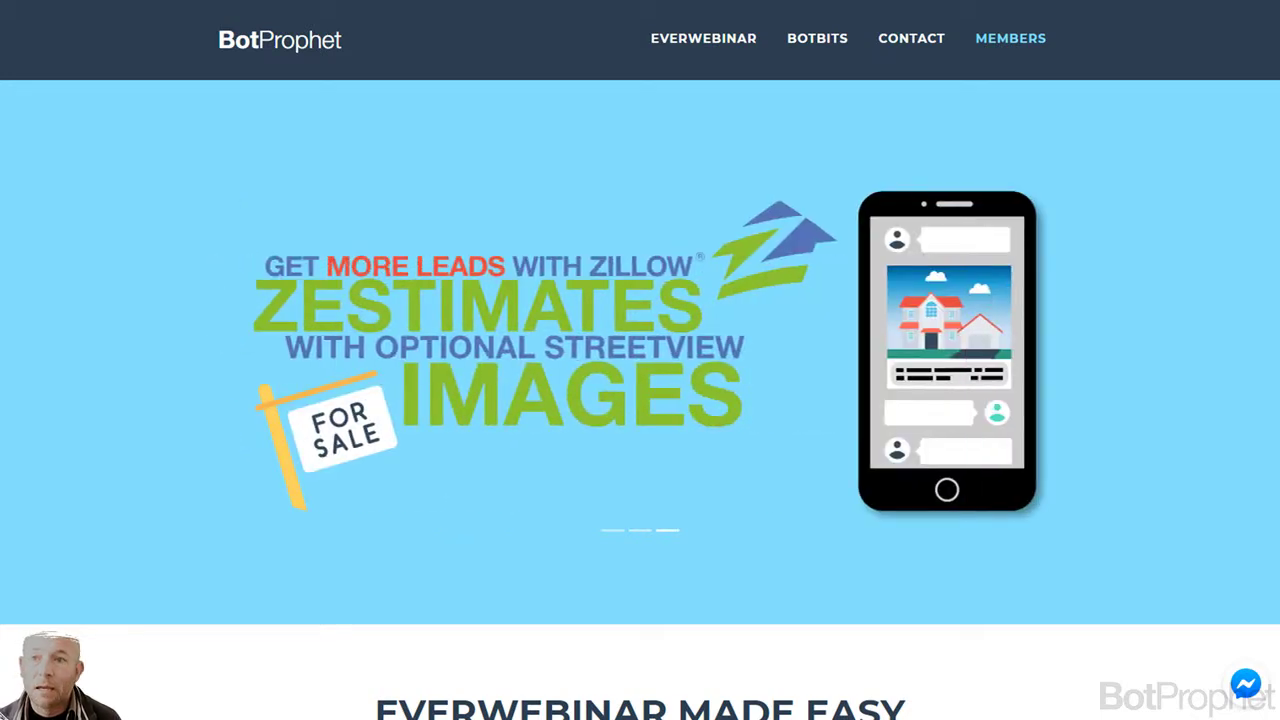
Enter the BotProphet members area, dismiss the Daily Webinar Stats box and open the Dynamic Image integration.
{"action": "left_click", "coordinate": [1012, 38]}
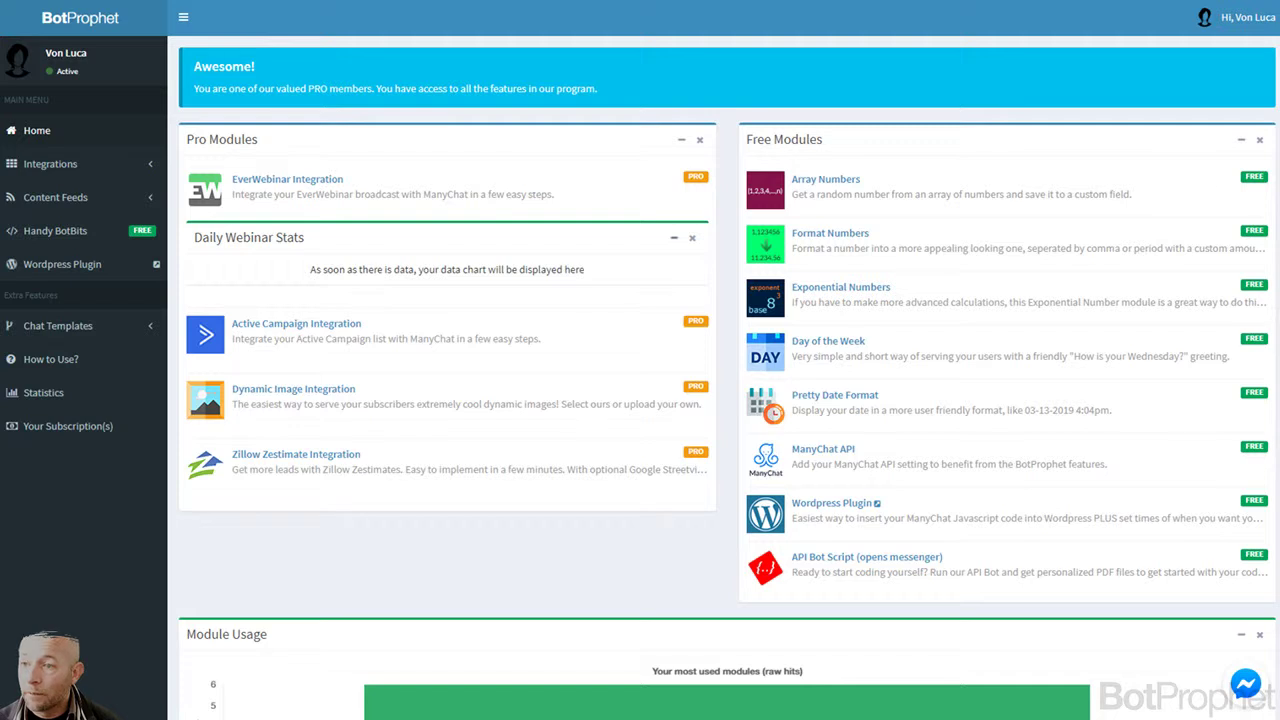
{"action": "left_click", "coordinate": [692, 238]}
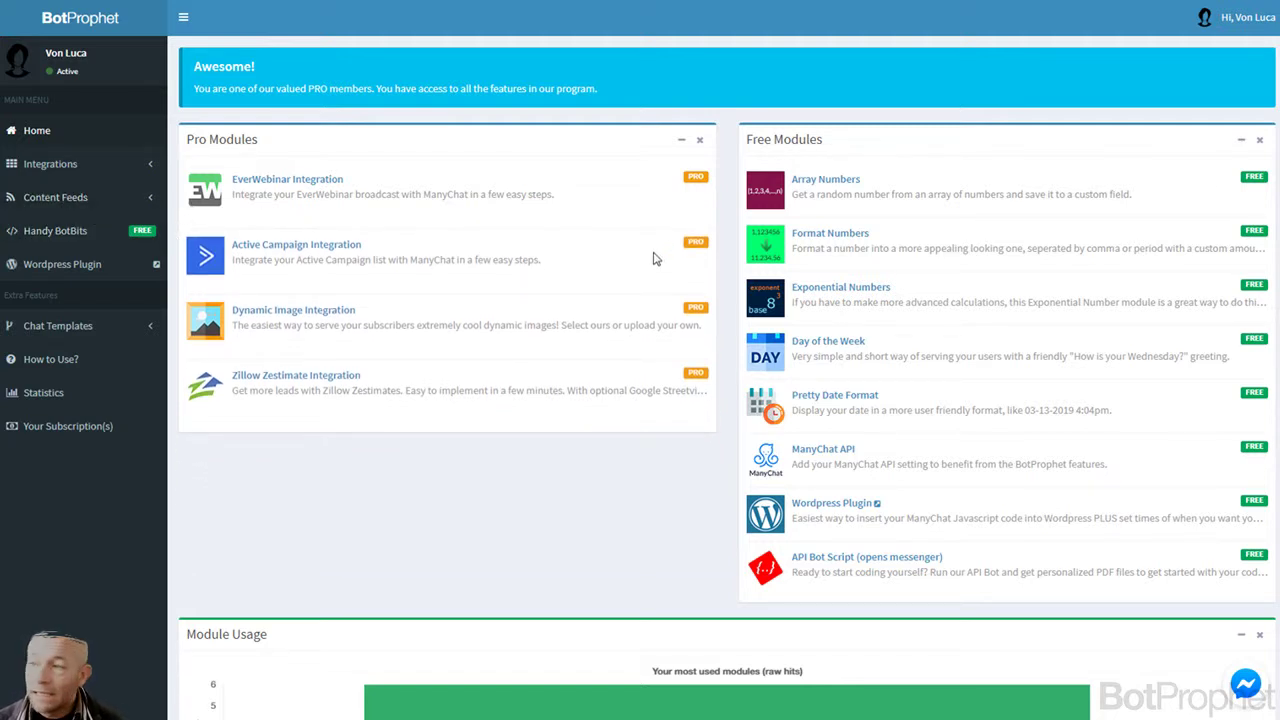
{"action": "left_click", "coordinate": [57, 174]}
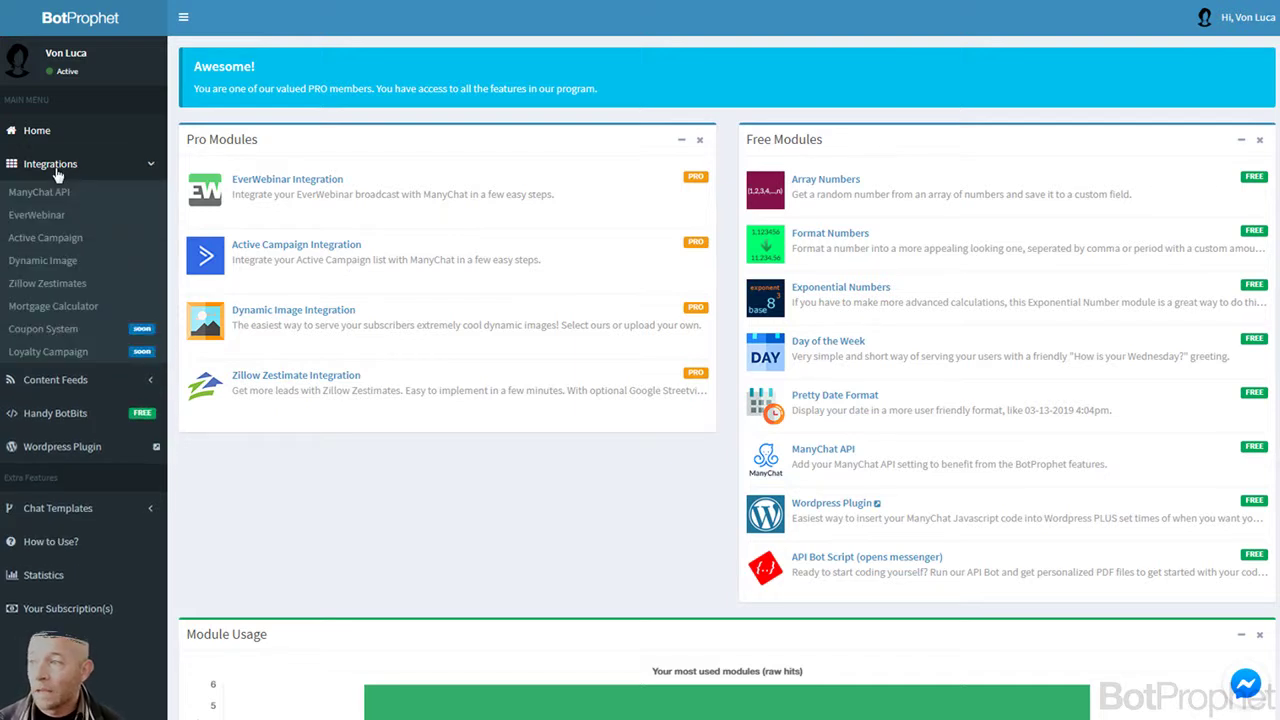
{"action": "left_click", "coordinate": [54, 261]}
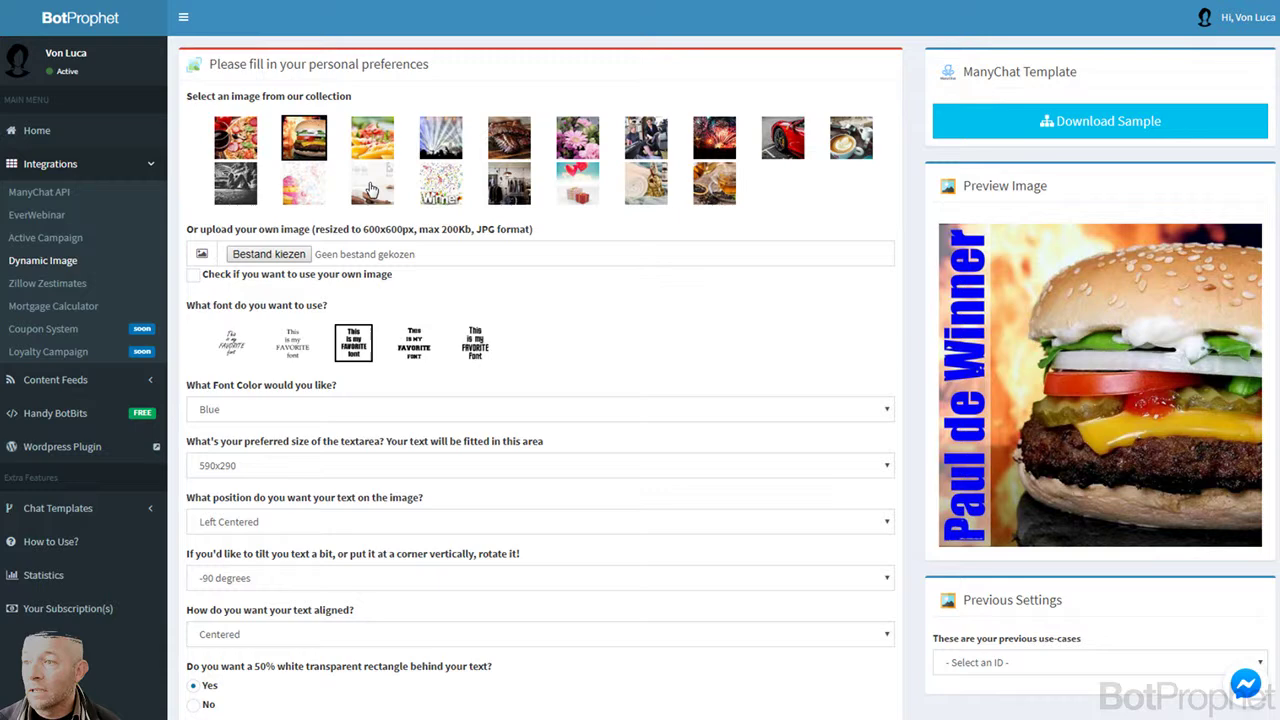
Choose the pink cupcake image from the collection and set the text position to Middle Right.
{"action": "left_click", "coordinate": [310, 190]}
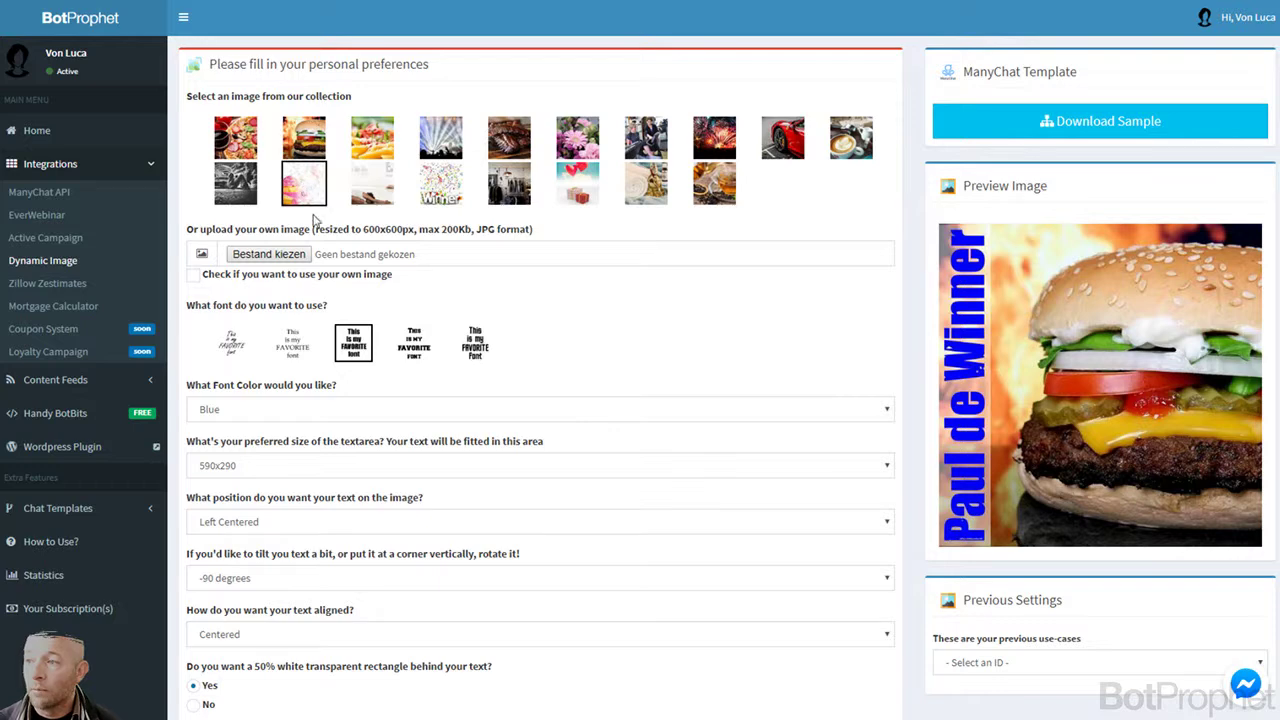
{"action": "scroll", "coordinate": [303, 220], "scroll_direction": "down", "scroll_amount": 2}
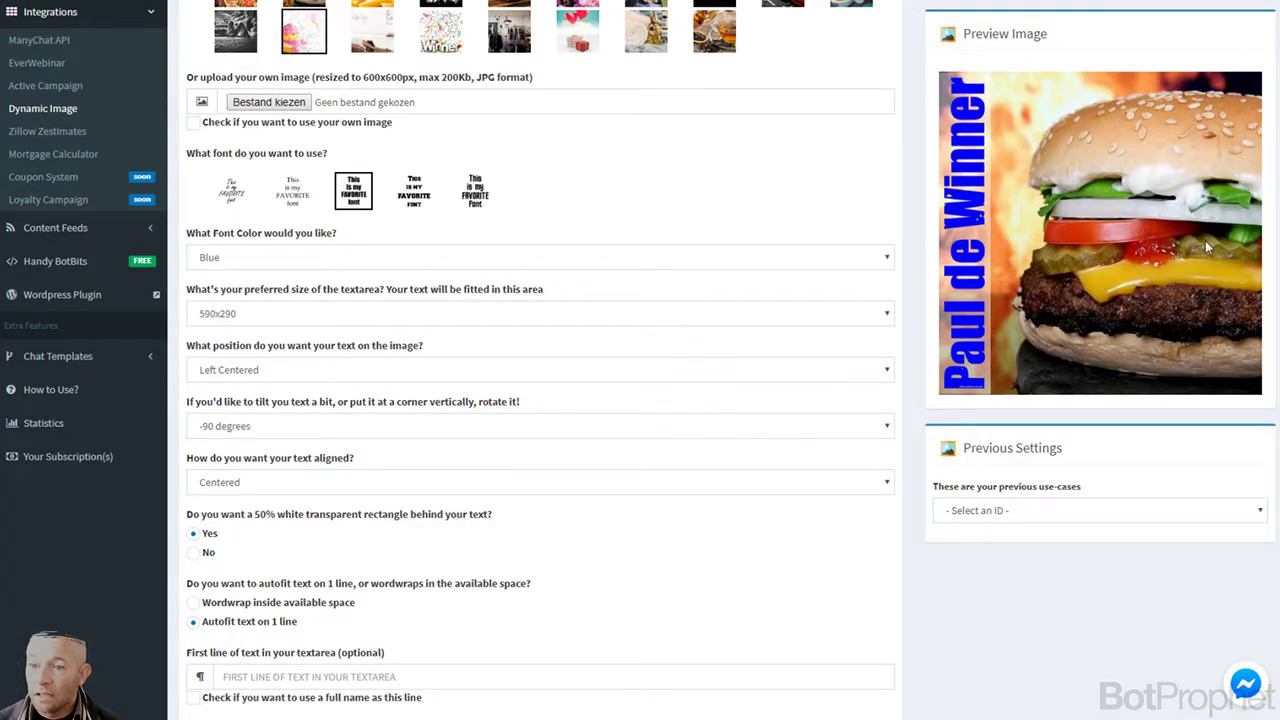
{"action": "left_click", "coordinate": [265, 370]}
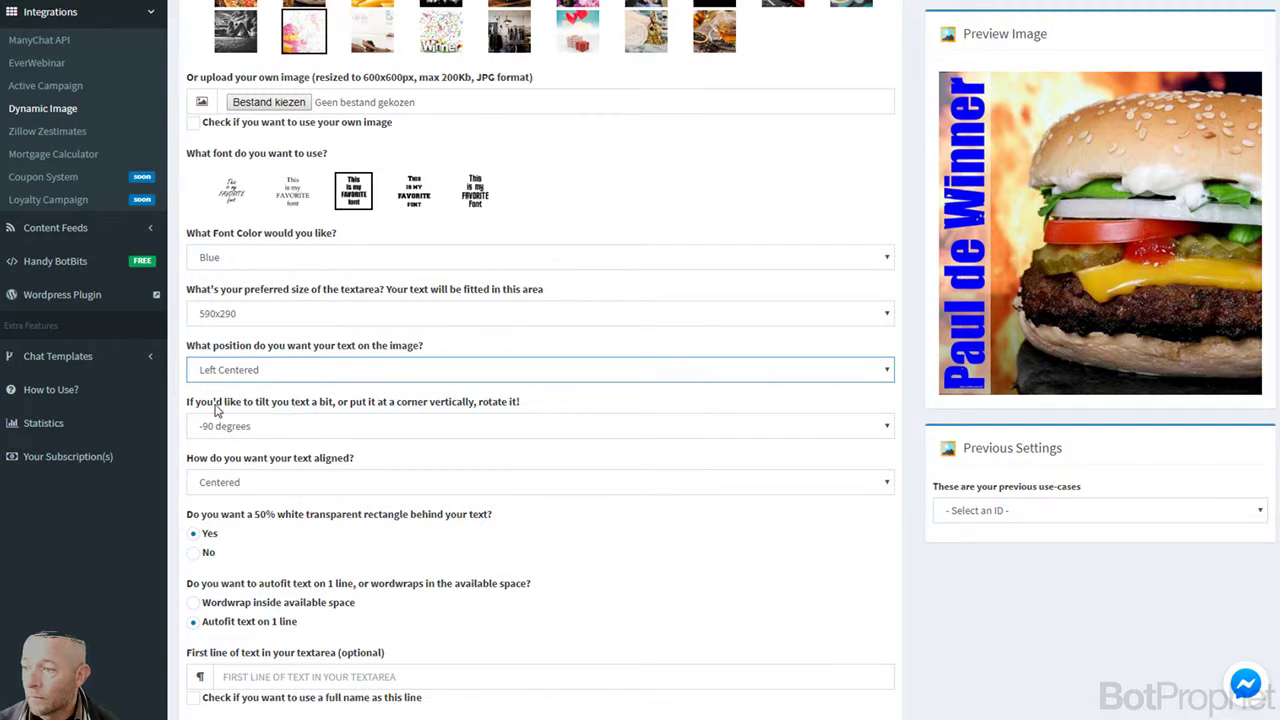
{"action": "key", "text": "Down"}
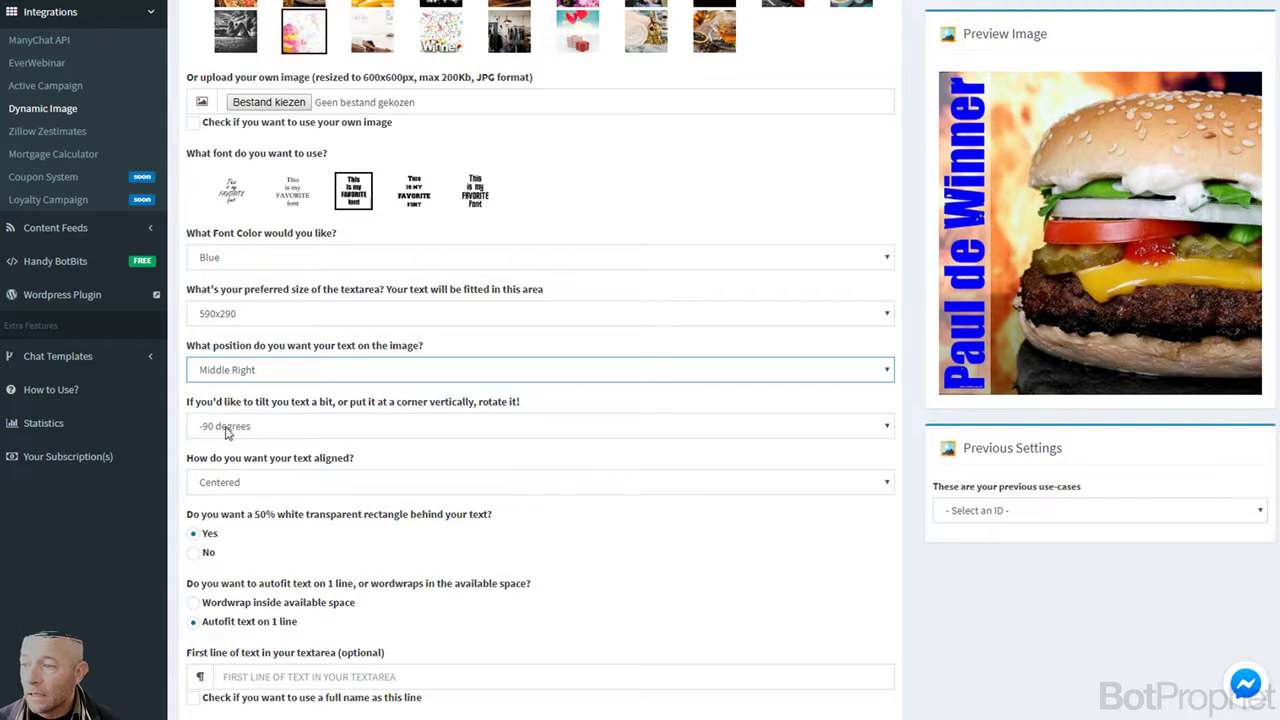
Set the text rotation to 90 degrees and submit the dynamic image preferences.
{"action": "left_click", "coordinate": [226, 432]}
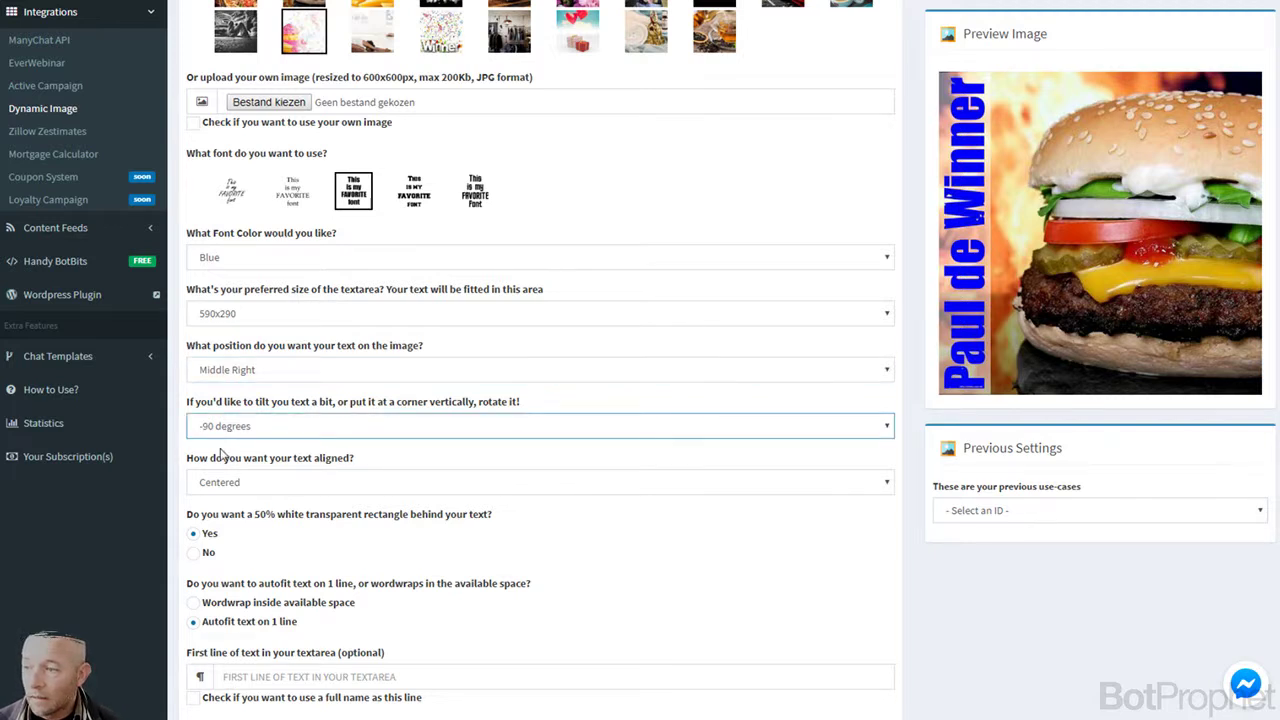
{"action": "left_click", "coordinate": [222, 455]}
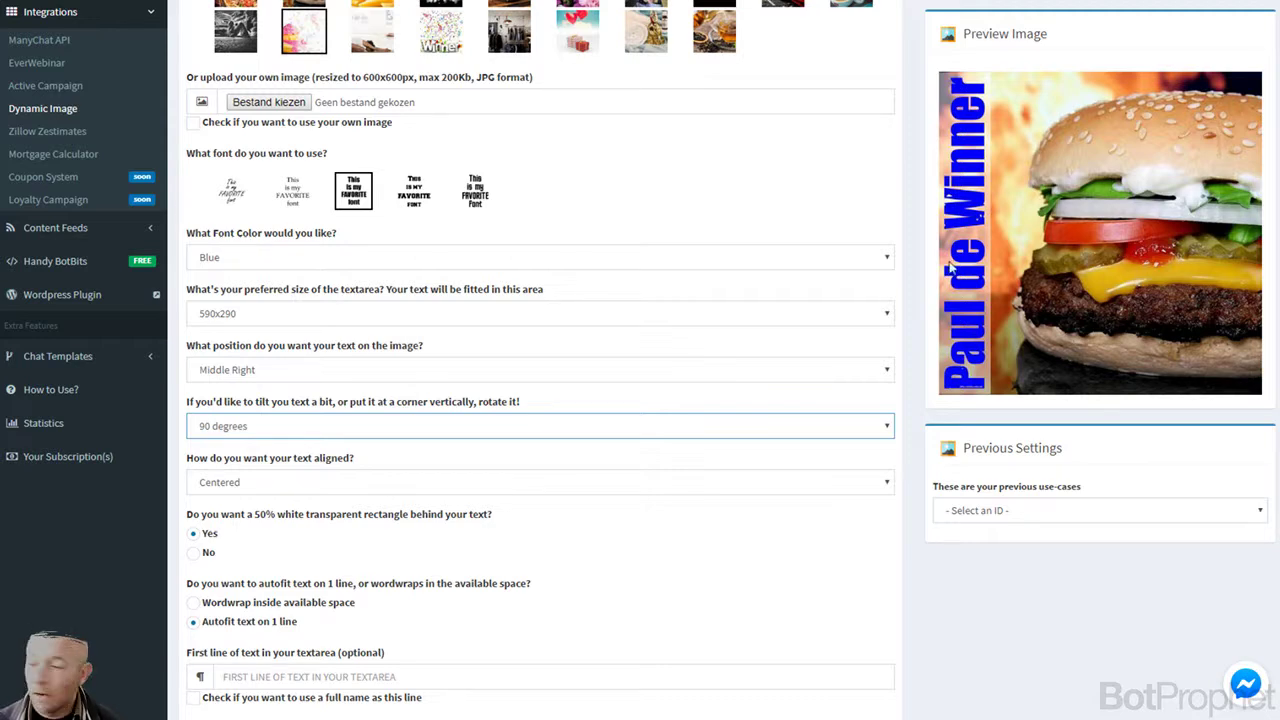
{"action": "scroll", "coordinate": [213, 510], "scroll_direction": "down", "scroll_amount": 2}
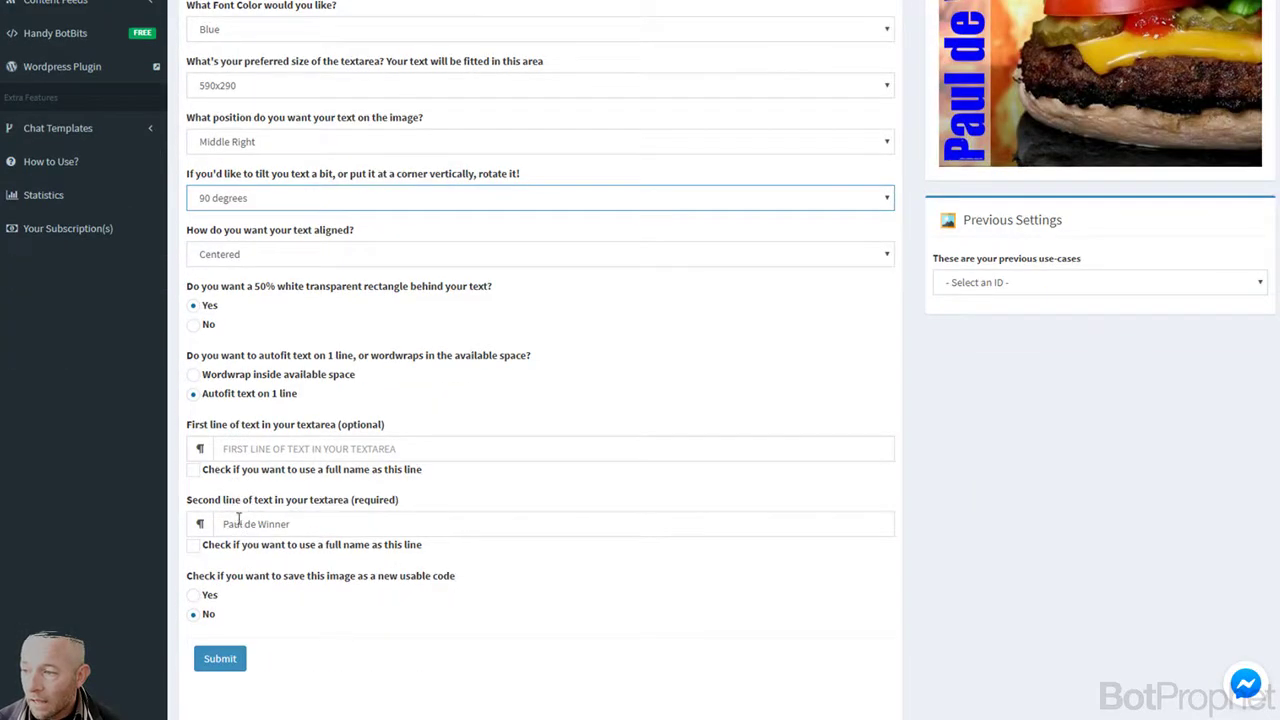
{"action": "scroll", "coordinate": [213, 405], "scroll_direction": "down", "scroll_amount": 1}
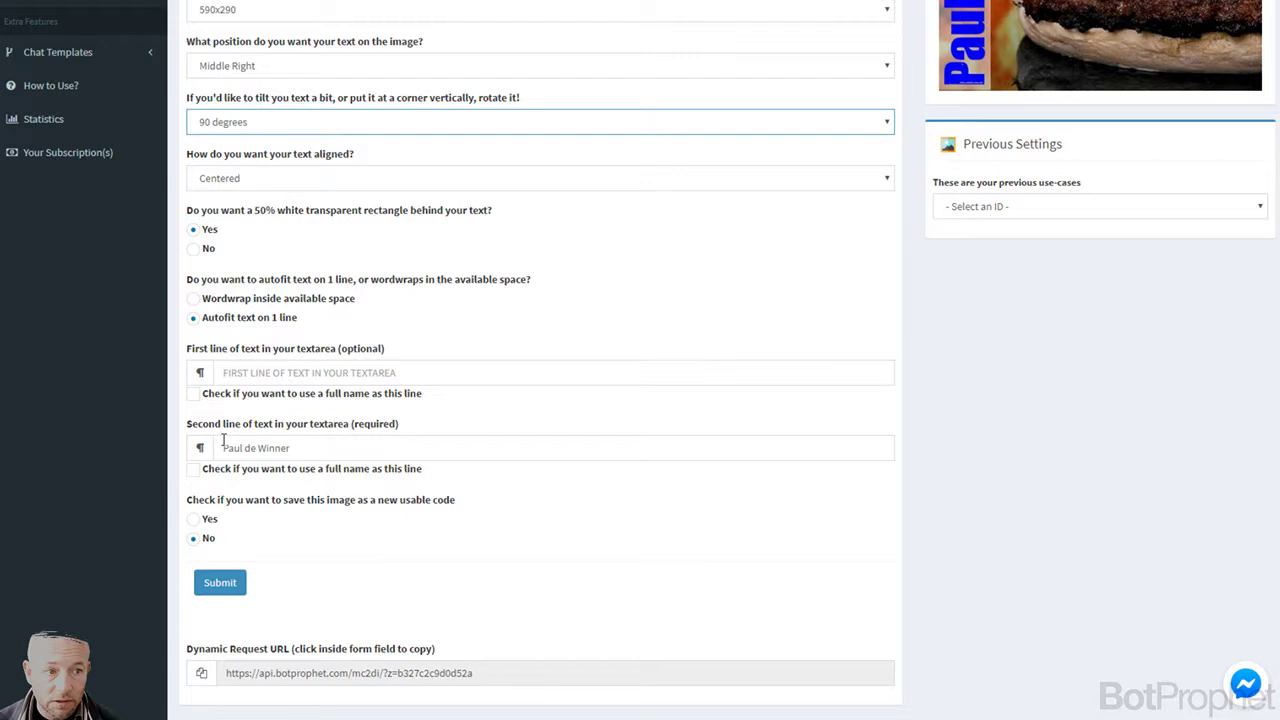
{"action": "scroll", "coordinate": [224, 440], "scroll_direction": "up", "scroll_amount": 3}
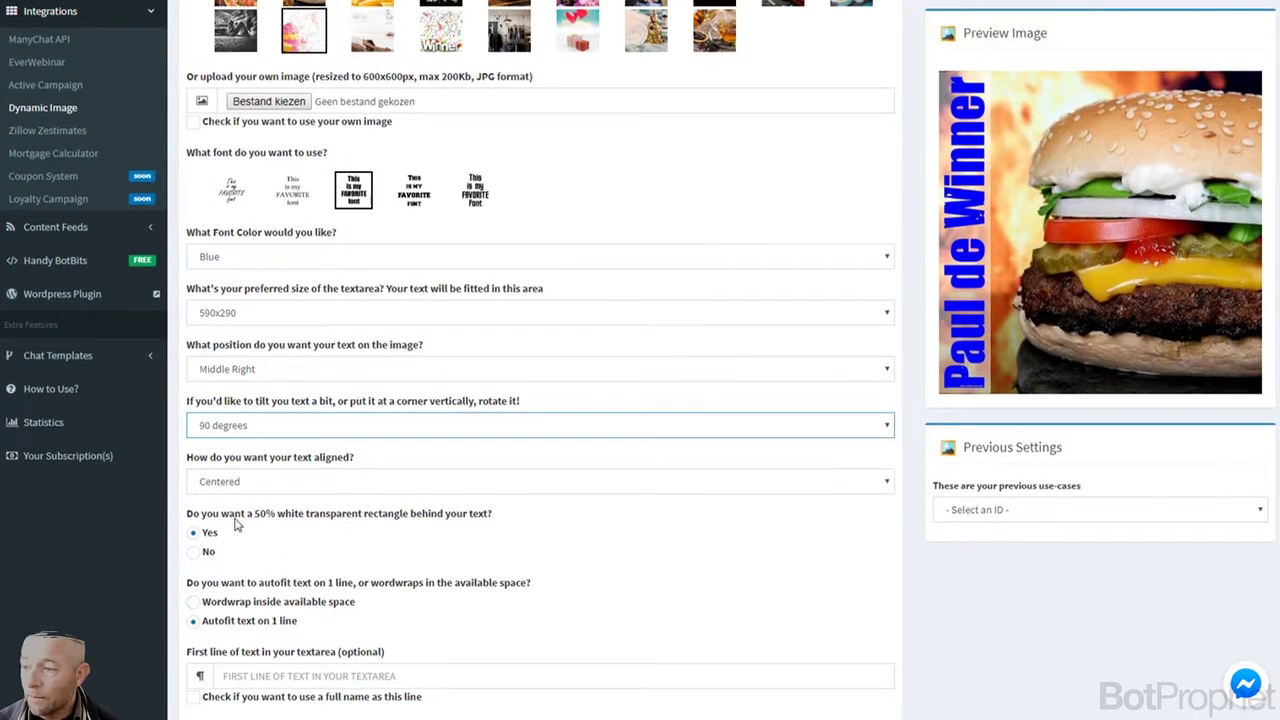
{"action": "scroll", "coordinate": [237, 526], "scroll_direction": "down", "scroll_amount": 3}
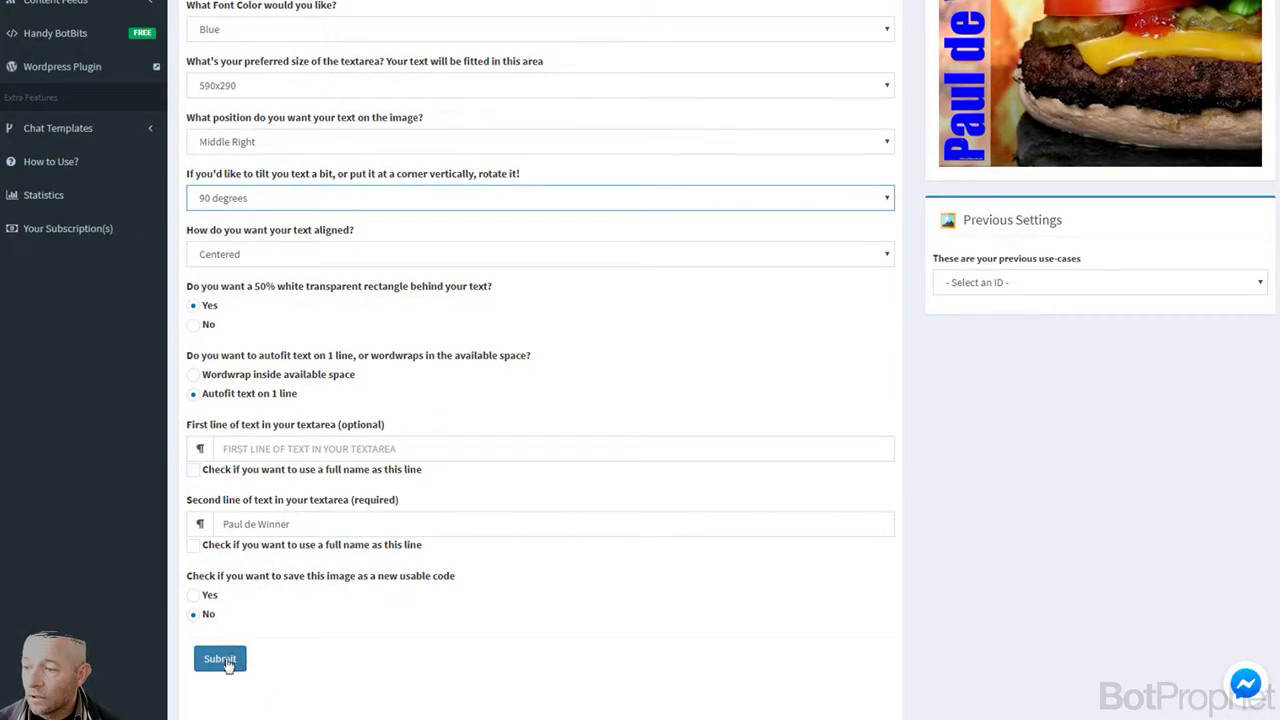
{"action": "left_click", "coordinate": [220, 659]}
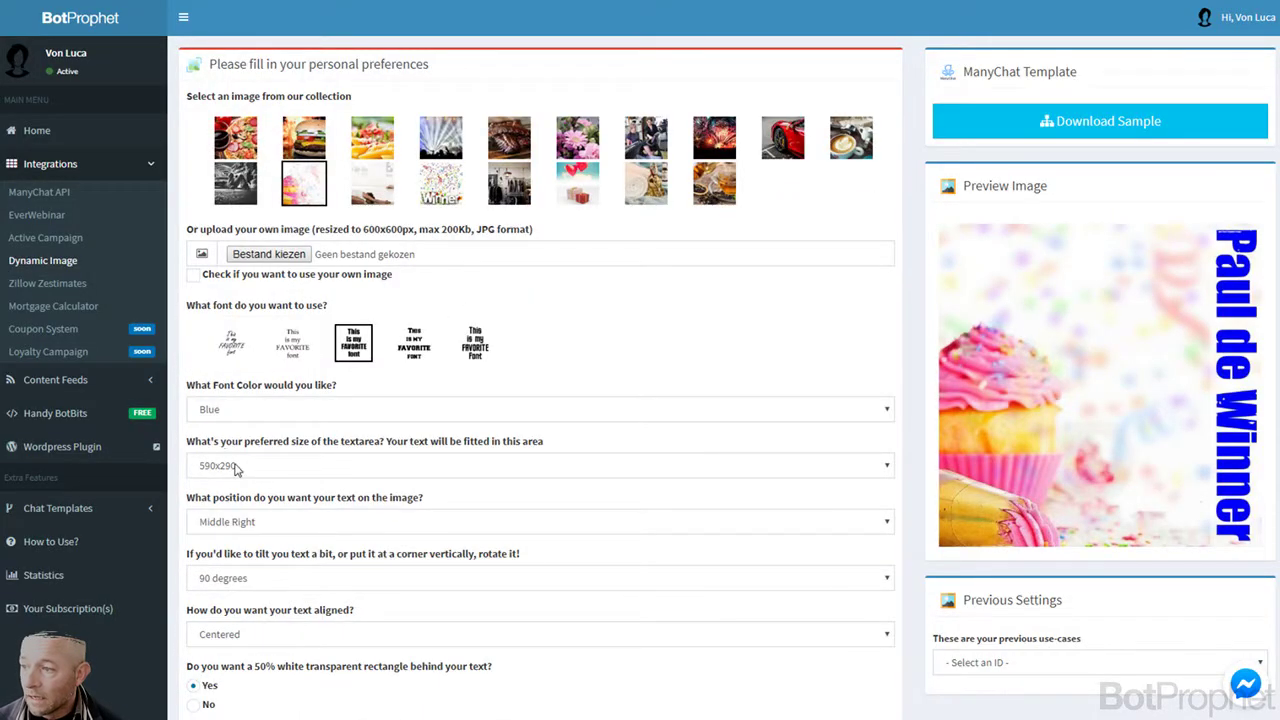
Set the font color to Red, submit the preferences and check the preview image.
{"action": "left_click", "coordinate": [209, 413]}
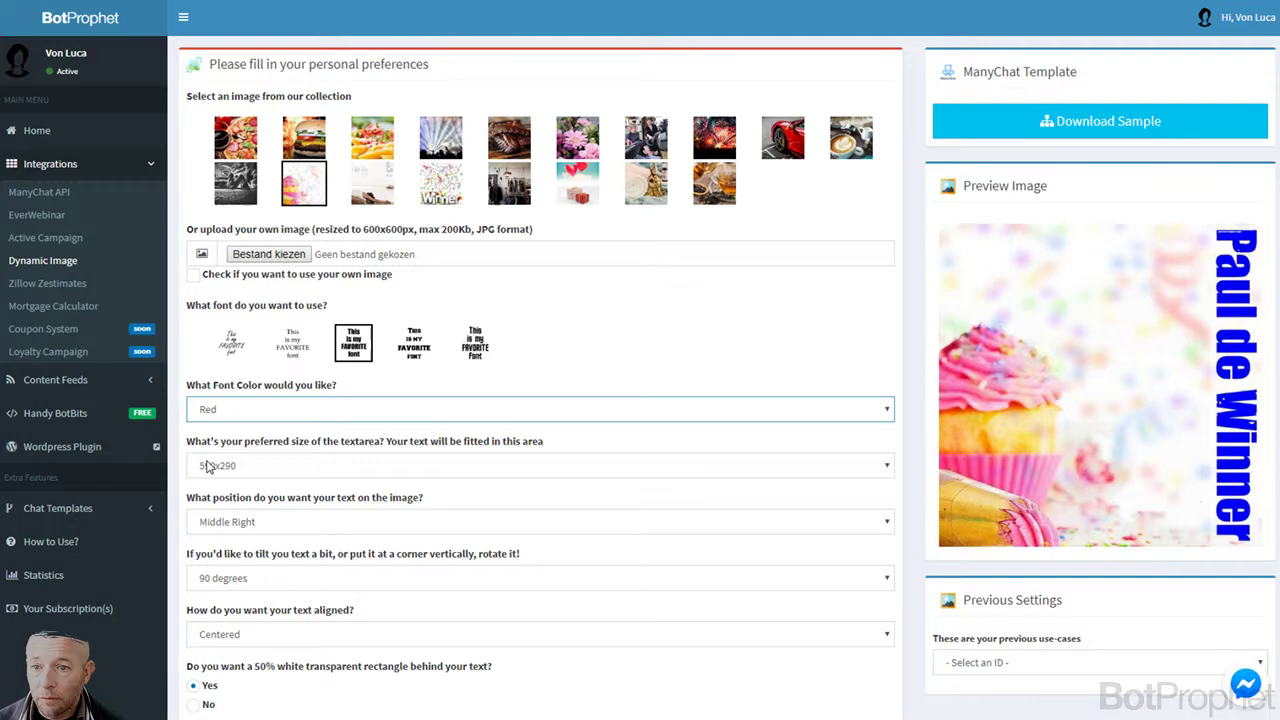
{"action": "scroll", "coordinate": [390, 483], "scroll_direction": "down", "scroll_amount": 5}
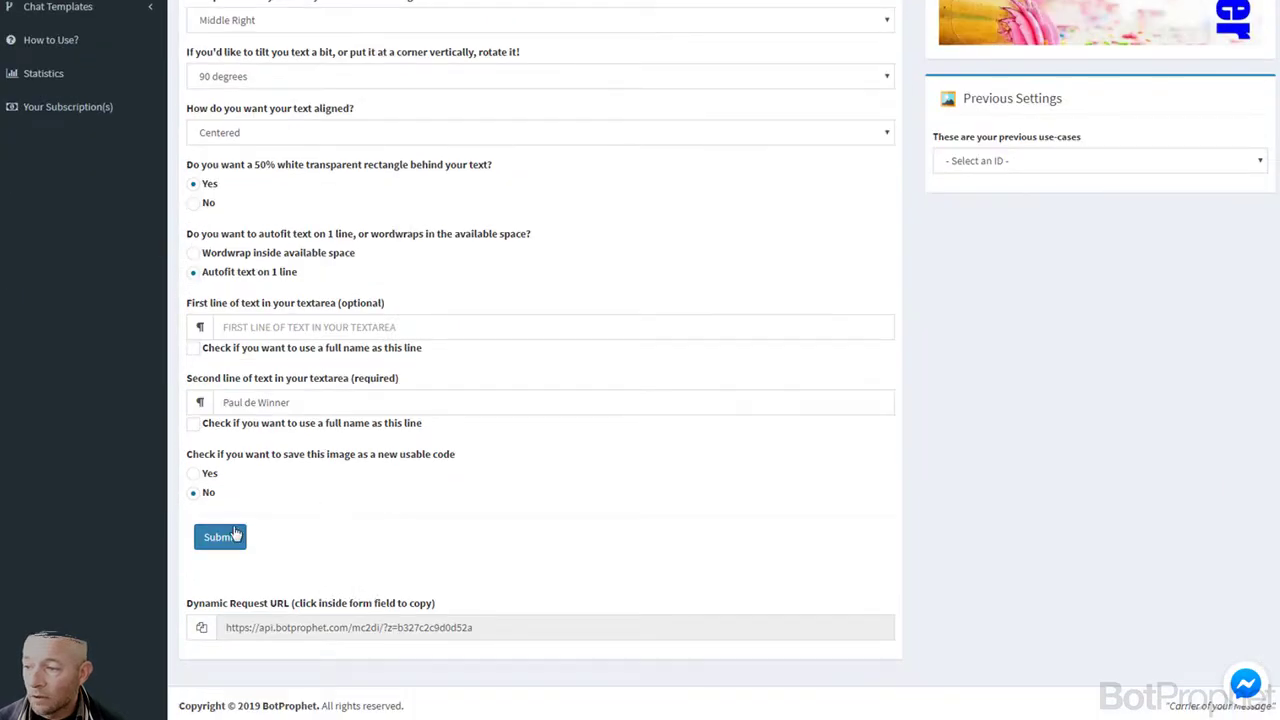
{"action": "left_click", "coordinate": [233, 536]}
{"action": "scroll", "coordinate": [834, 320], "scroll_direction": "up", "scroll_amount": 1}
{"action": "scroll", "coordinate": [800, 330], "scroll_direction": "up", "scroll_amount": 4}
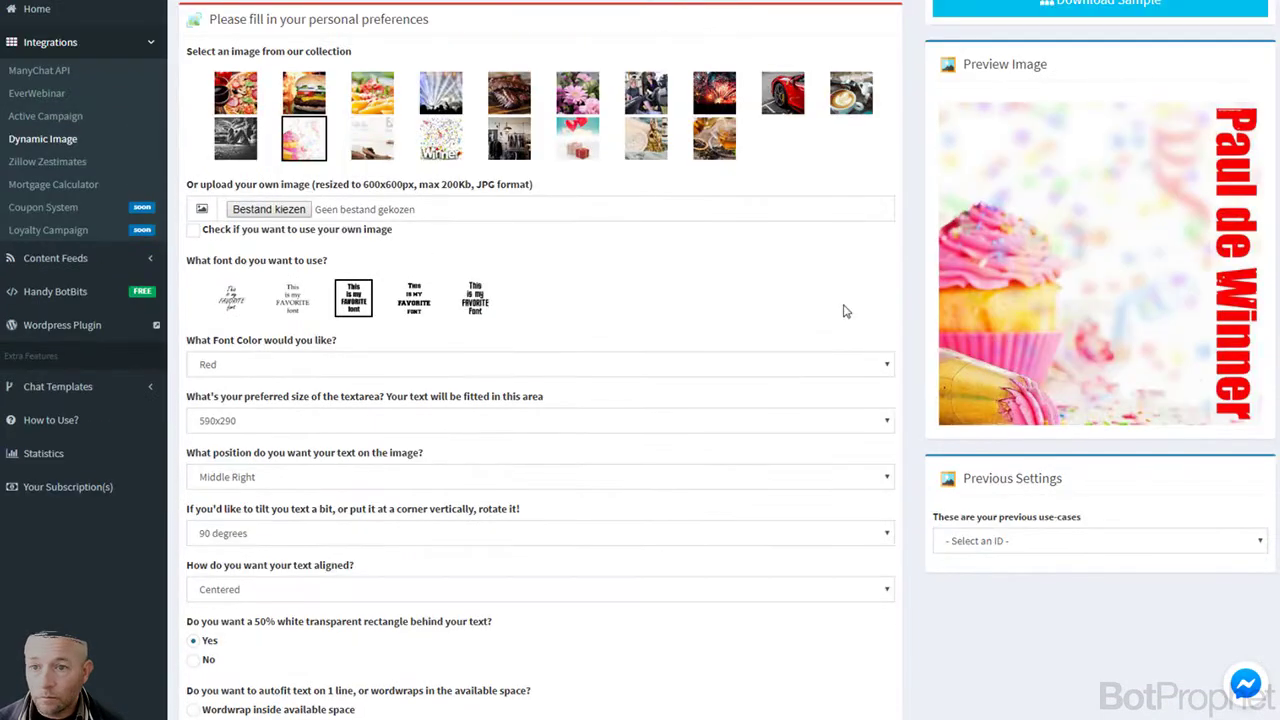
{"action": "scroll", "coordinate": [843, 312], "scroll_direction": "down", "scroll_amount": 1}
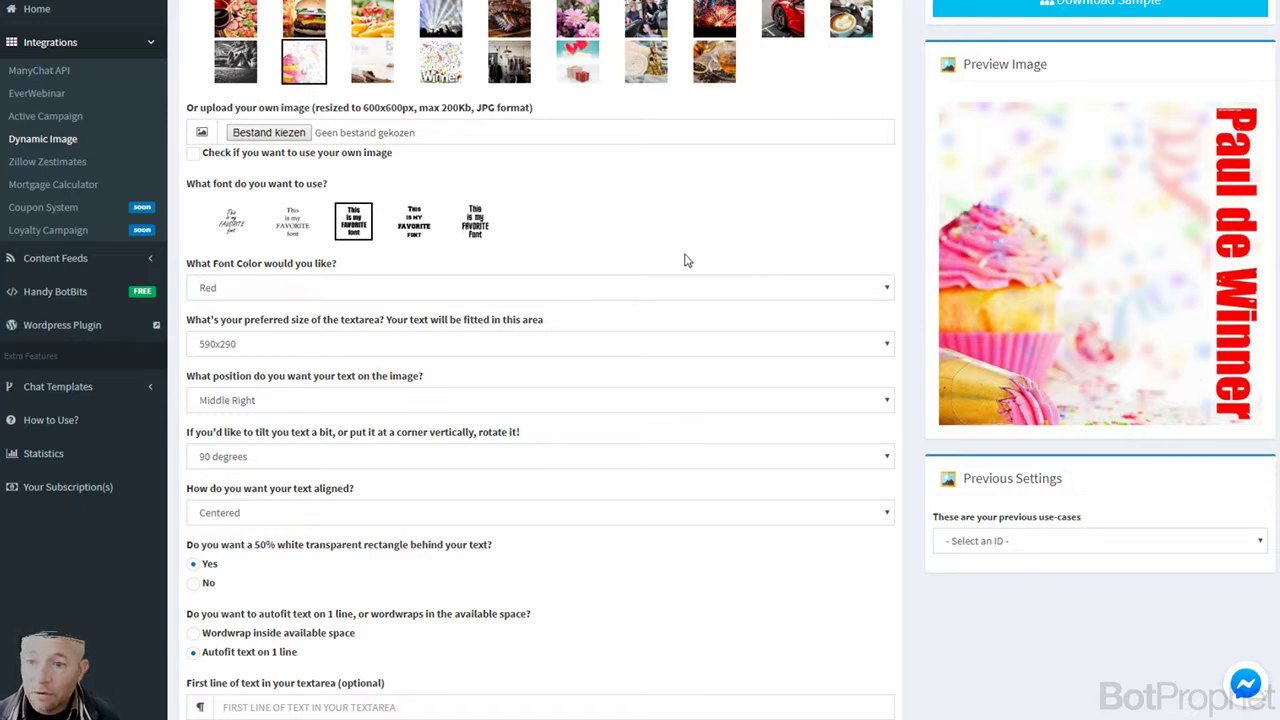
{"action": "scroll", "coordinate": [695, 242], "scroll_direction": "up", "scroll_amount": 2}
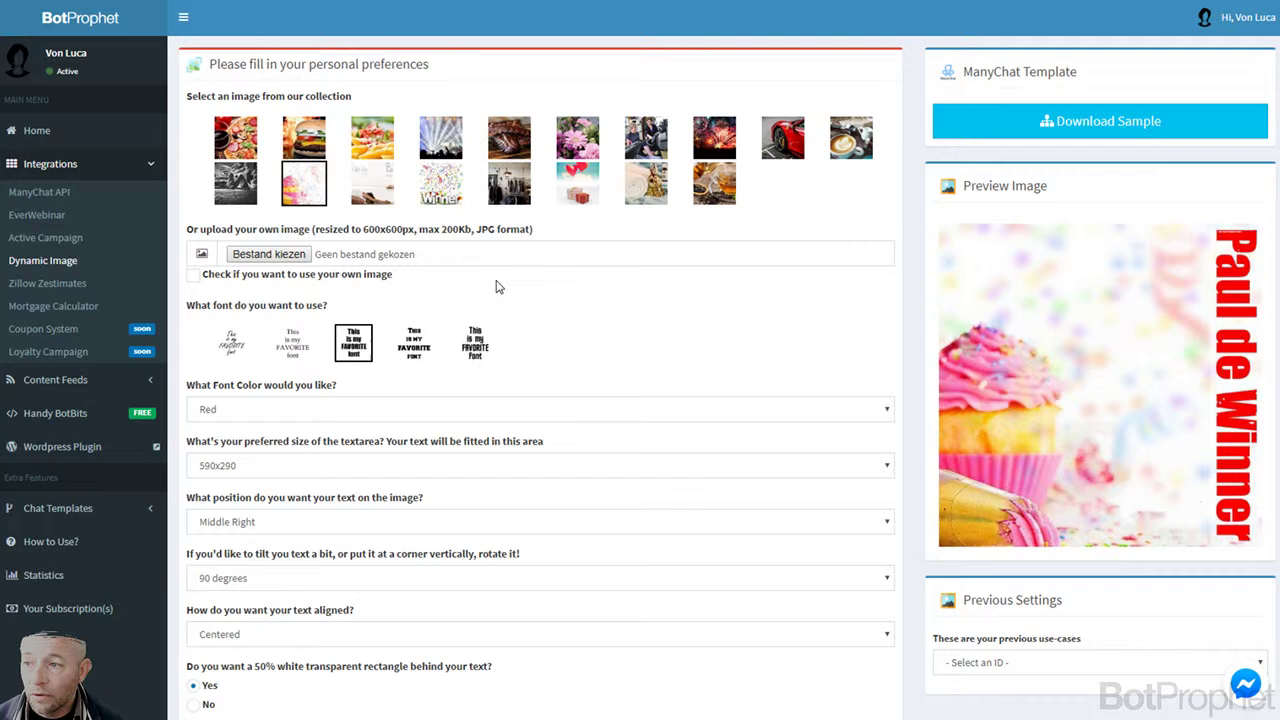
Load the burger image's saved settings from the previous use-cases.
{"action": "scroll", "coordinate": [456, 285], "scroll_direction": "down", "scroll_amount": 1}
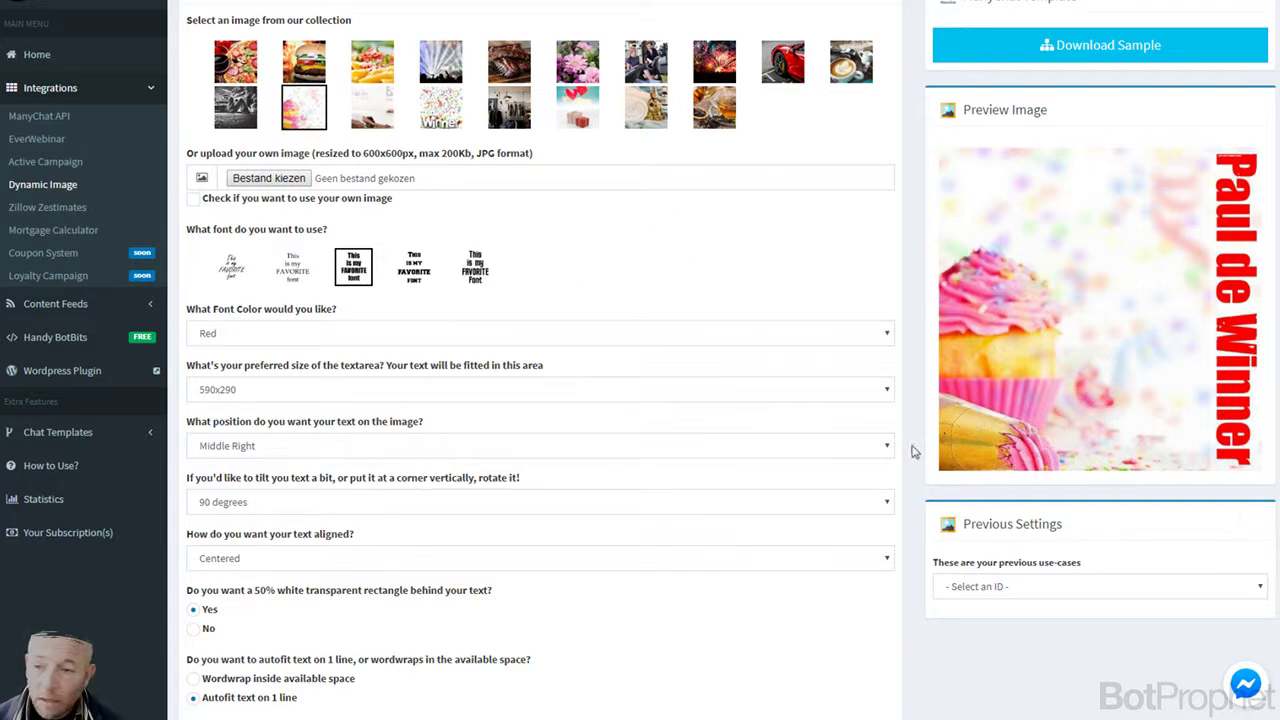
{"action": "left_click", "coordinate": [967, 597]}
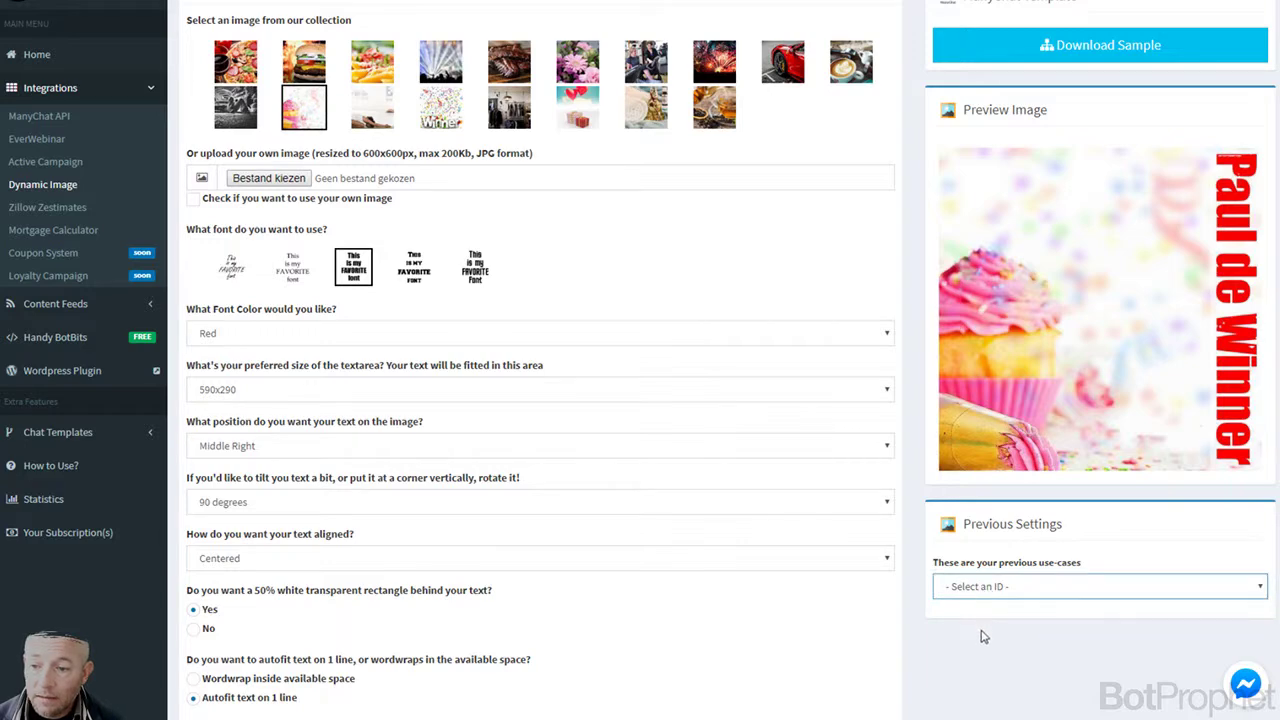
{"action": "left_click", "coordinate": [980, 636]}
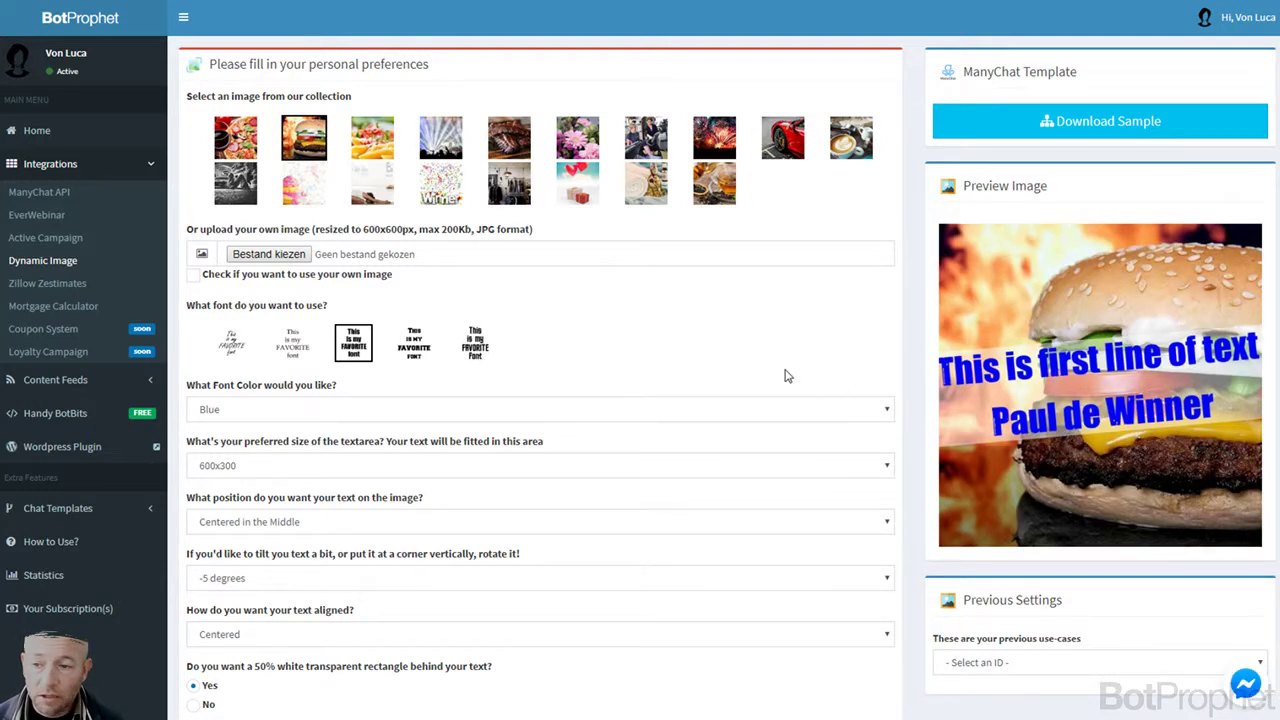
Copy the Dynamic Request URL of the loaded burger image configuration.
{"action": "scroll", "coordinate": [776, 375], "scroll_direction": "down", "scroll_amount": 3}
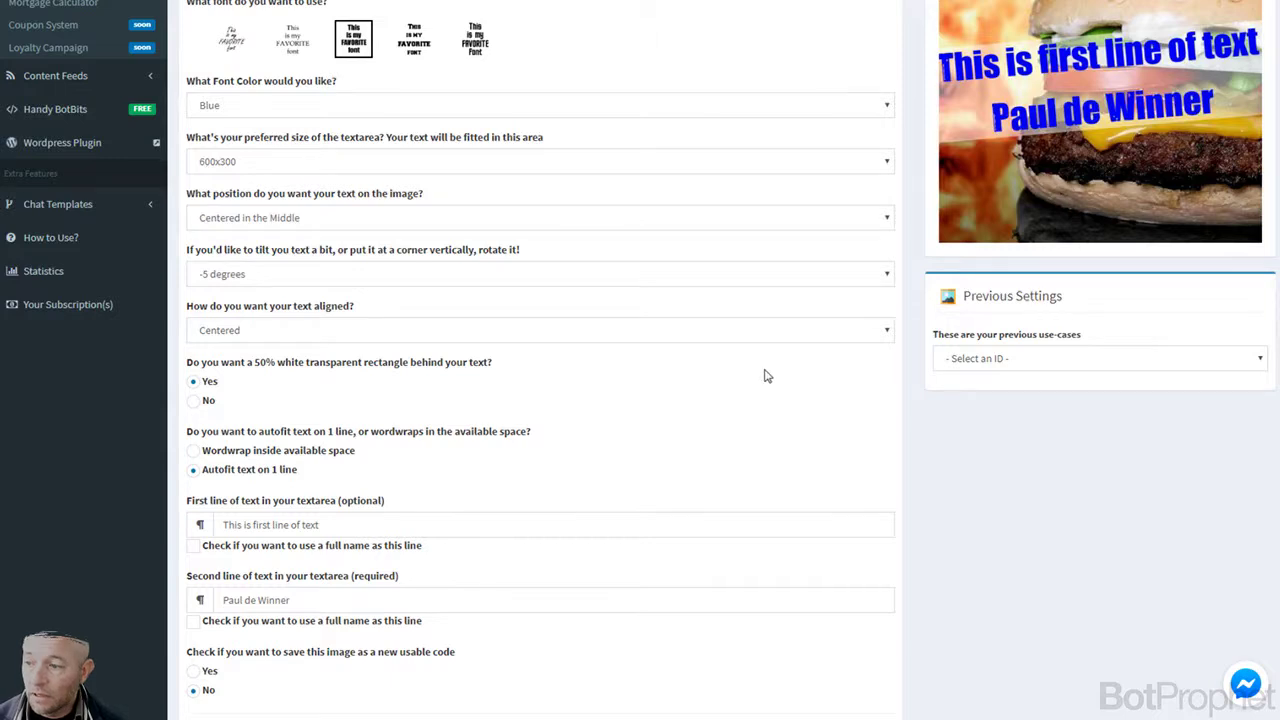
{"action": "scroll", "coordinate": [766, 375], "scroll_direction": "down", "scroll_amount": 2}
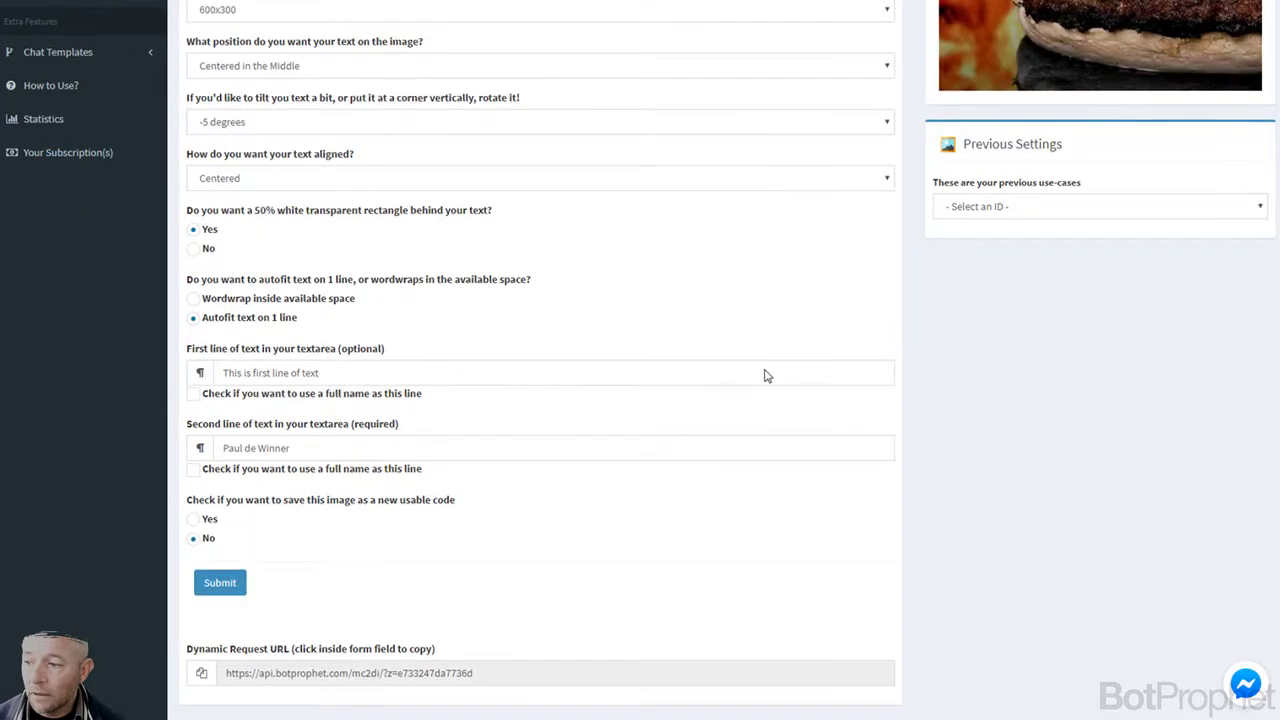
{"action": "left_click", "coordinate": [423, 674]}
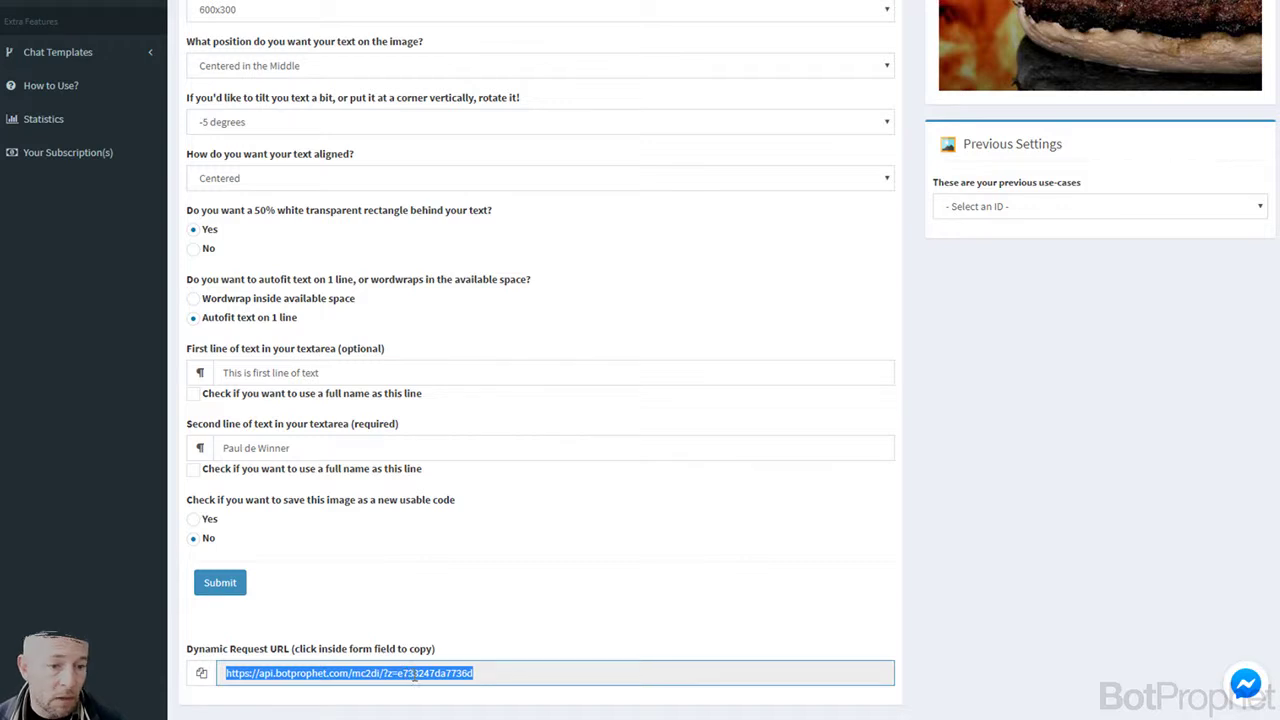
{"action": "left_click", "coordinate": [414, 676]}
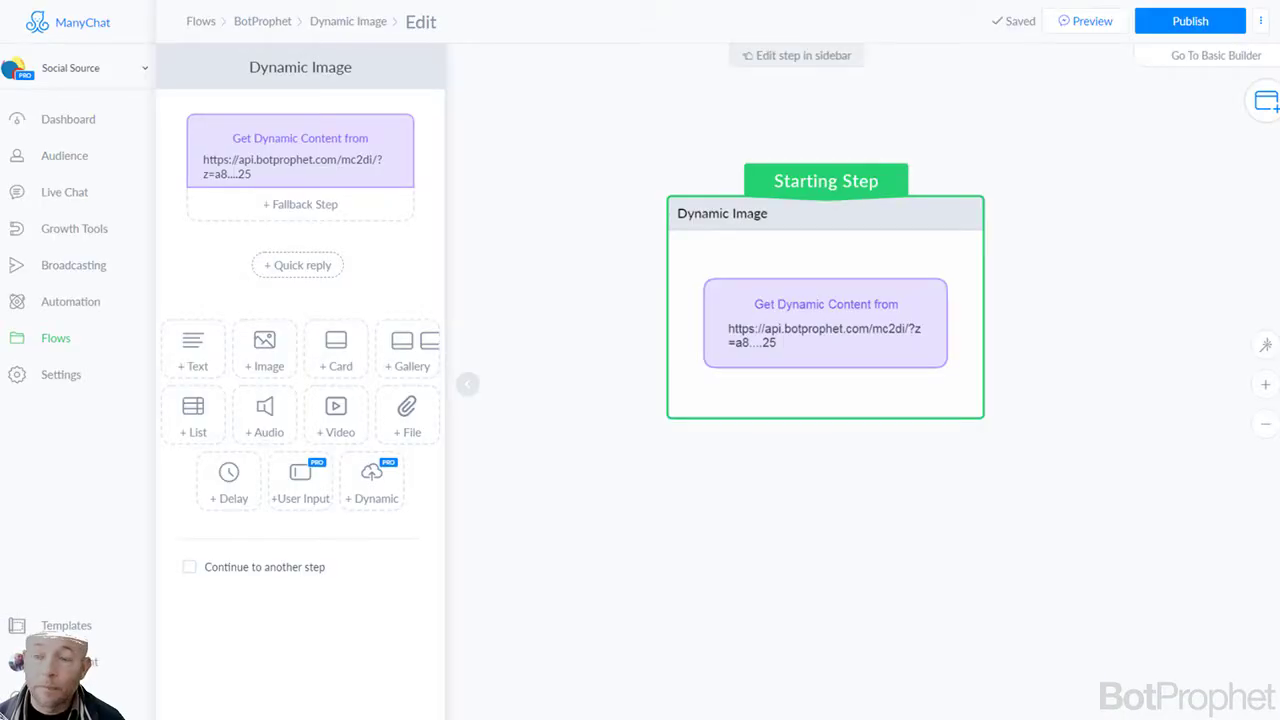
Switch to ManyChat, open the Dynamic Image step's dynamic content request for editing and select its whole request URL.
{"action": "left_click", "coordinate": [313, 167]}
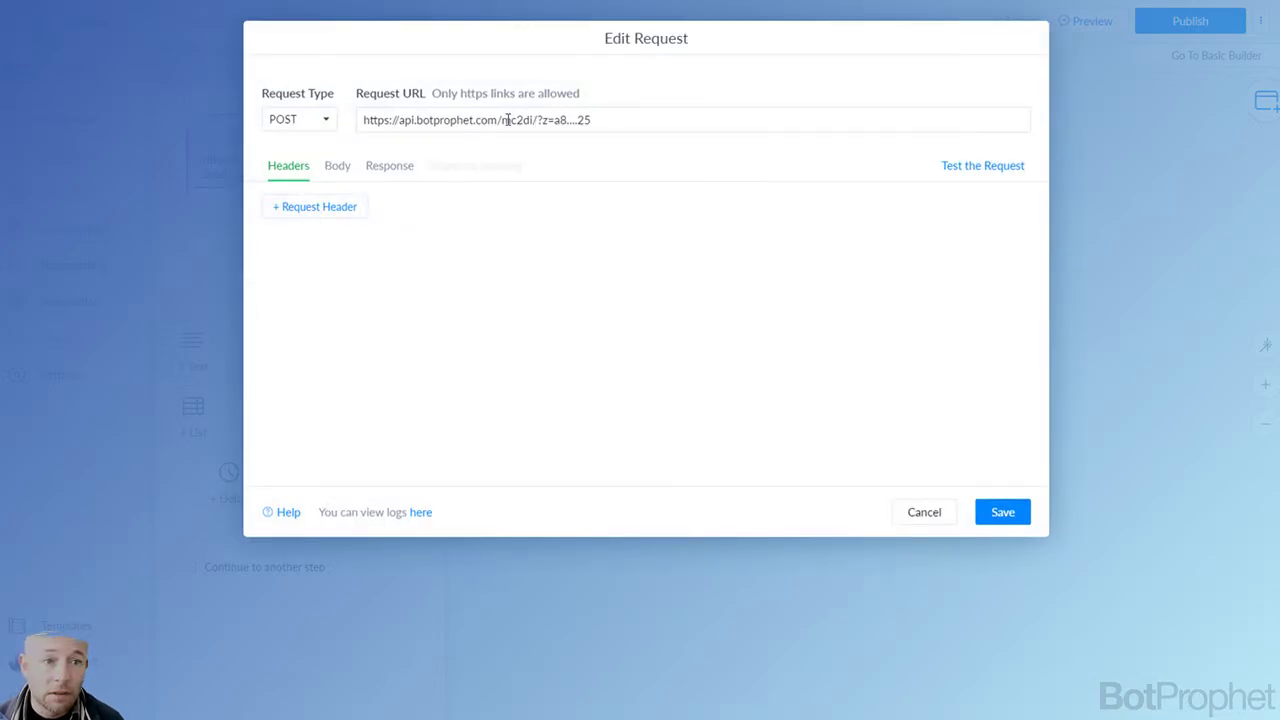
{"action": "double_click", "coordinate": [507, 119]}
{"action": "left_click", "coordinate": [503, 119]}
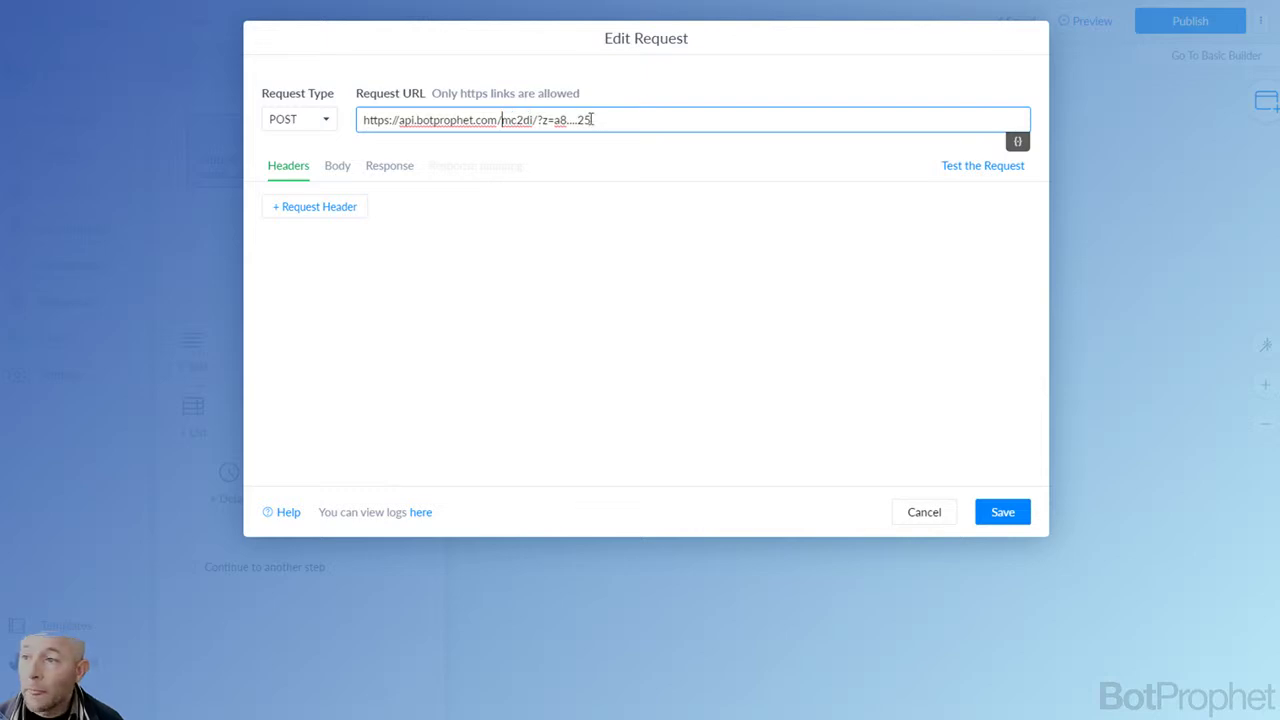
{"action": "left_click_drag", "start_coordinate": [591, 119], "coordinate": [336, 130]}
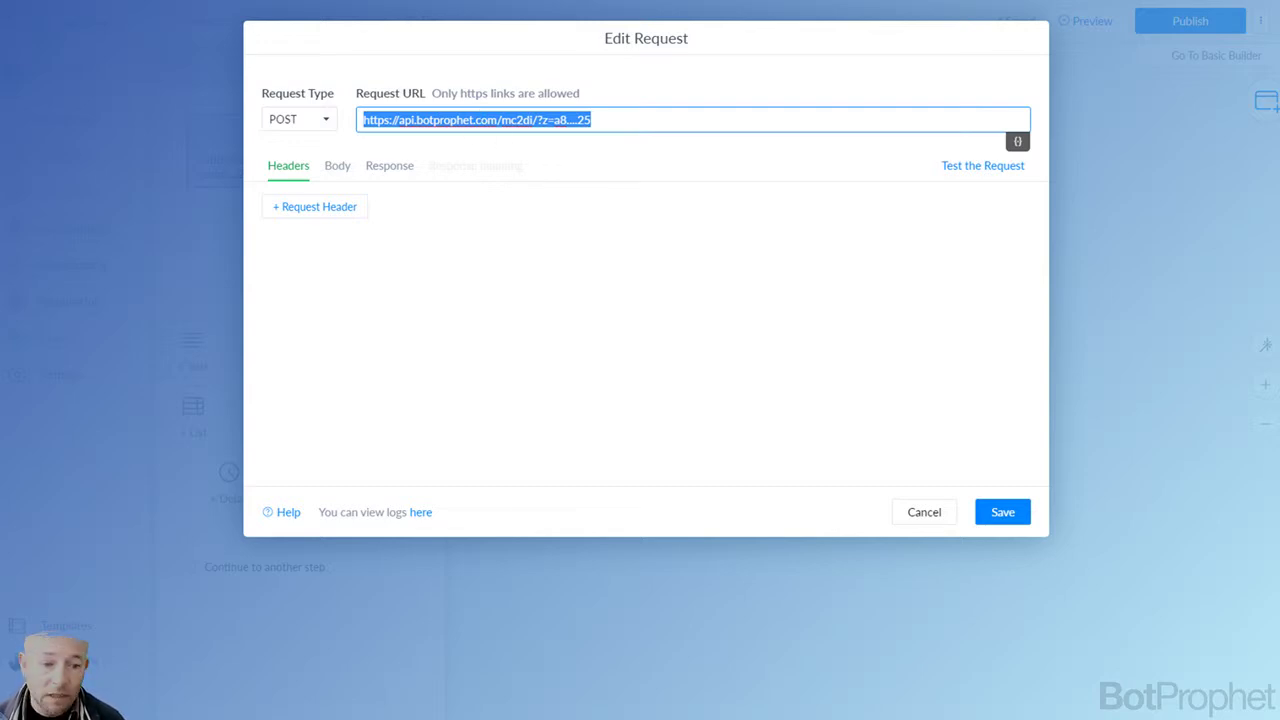
{"action": "key", "text": "alt+Tab"}
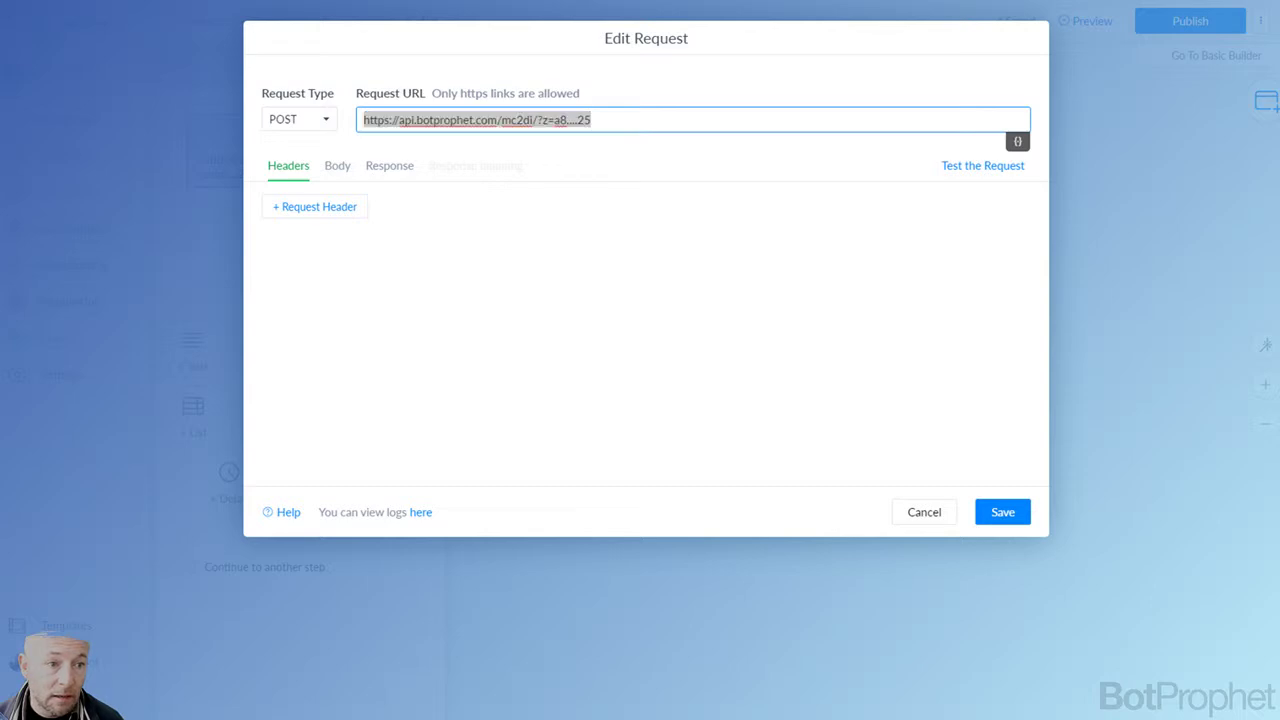
Add Full Subscriber Data to the body of the POST request.
{"action": "left_click", "coordinate": [340, 167]}
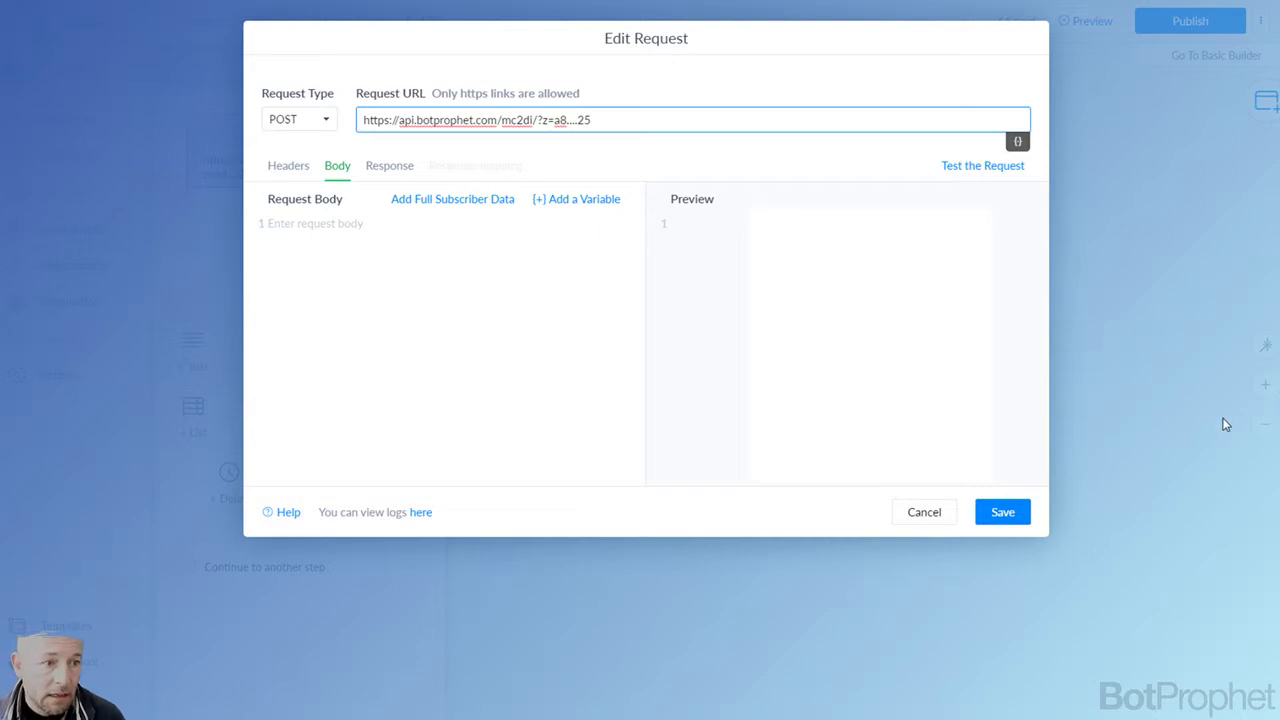
{"action": "left_click", "coordinate": [432, 205]}
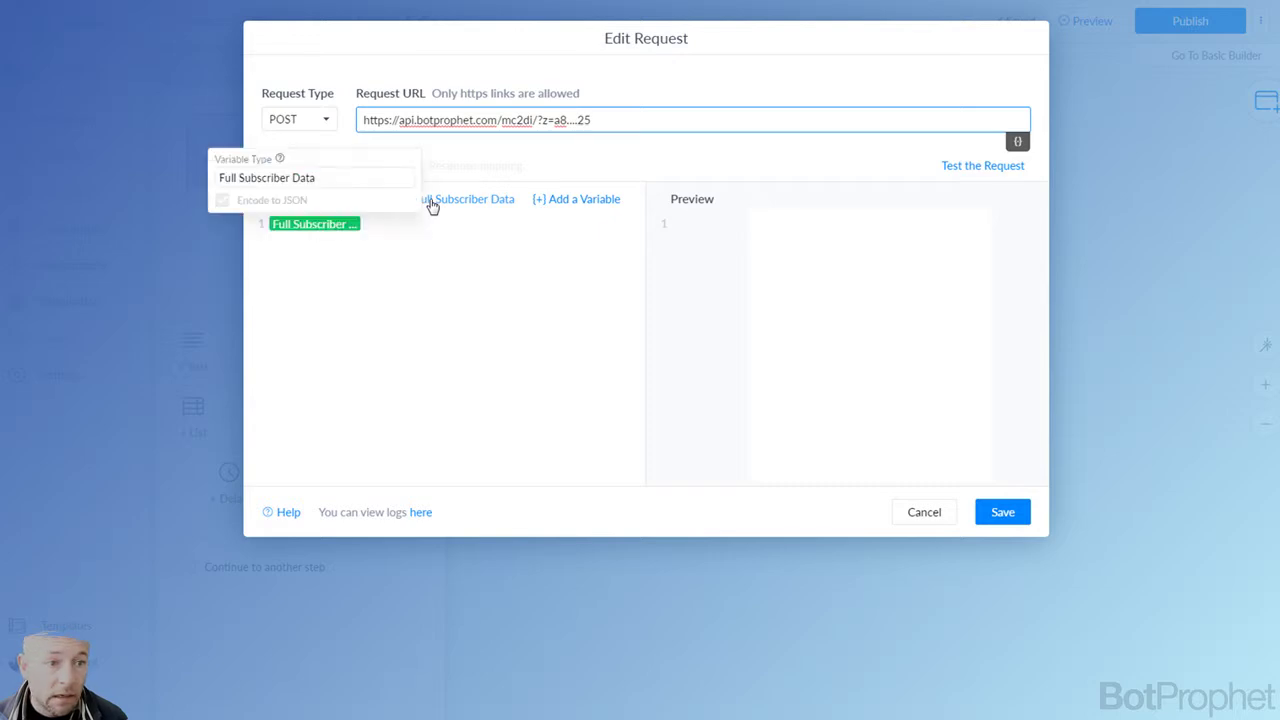
{"action": "left_click", "coordinate": [531, 243]}
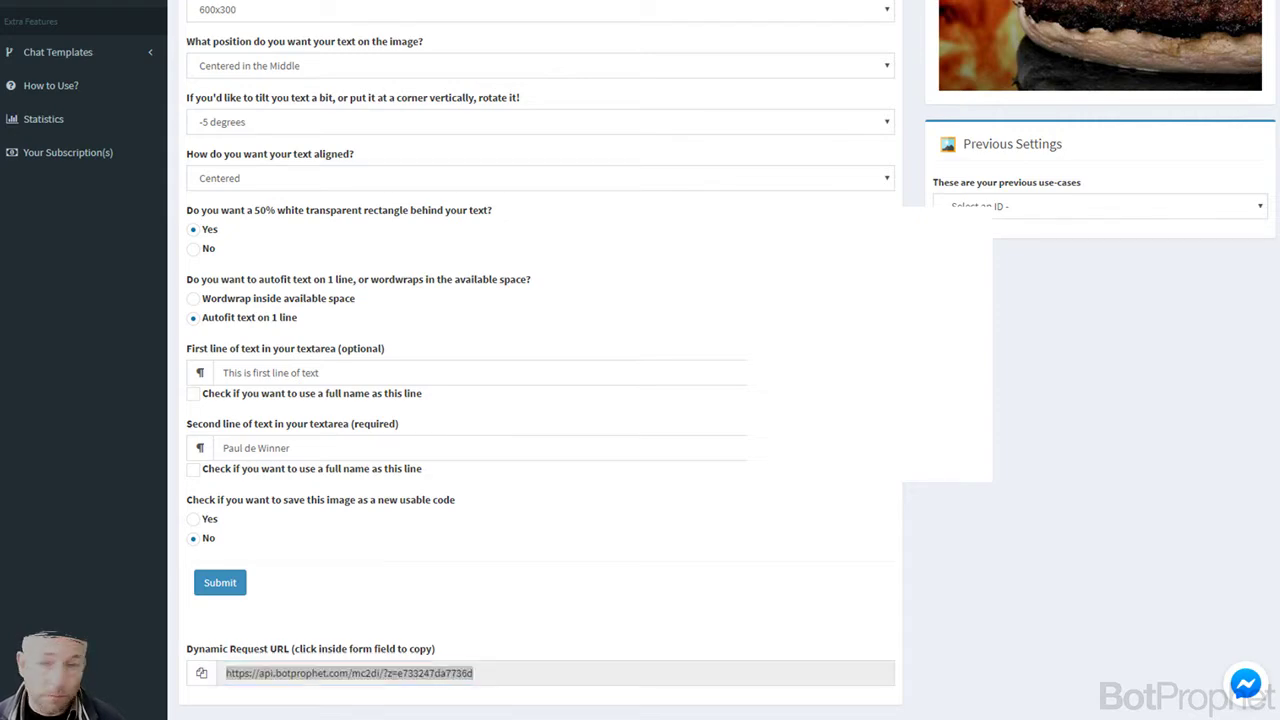
Switch to BotProphet, open the Mortgage Calculator integration and review its custom field, insurance and PDF report email settings.
{"action": "scroll", "coordinate": [1063, 349], "scroll_direction": "up", "scroll_amount": 5}
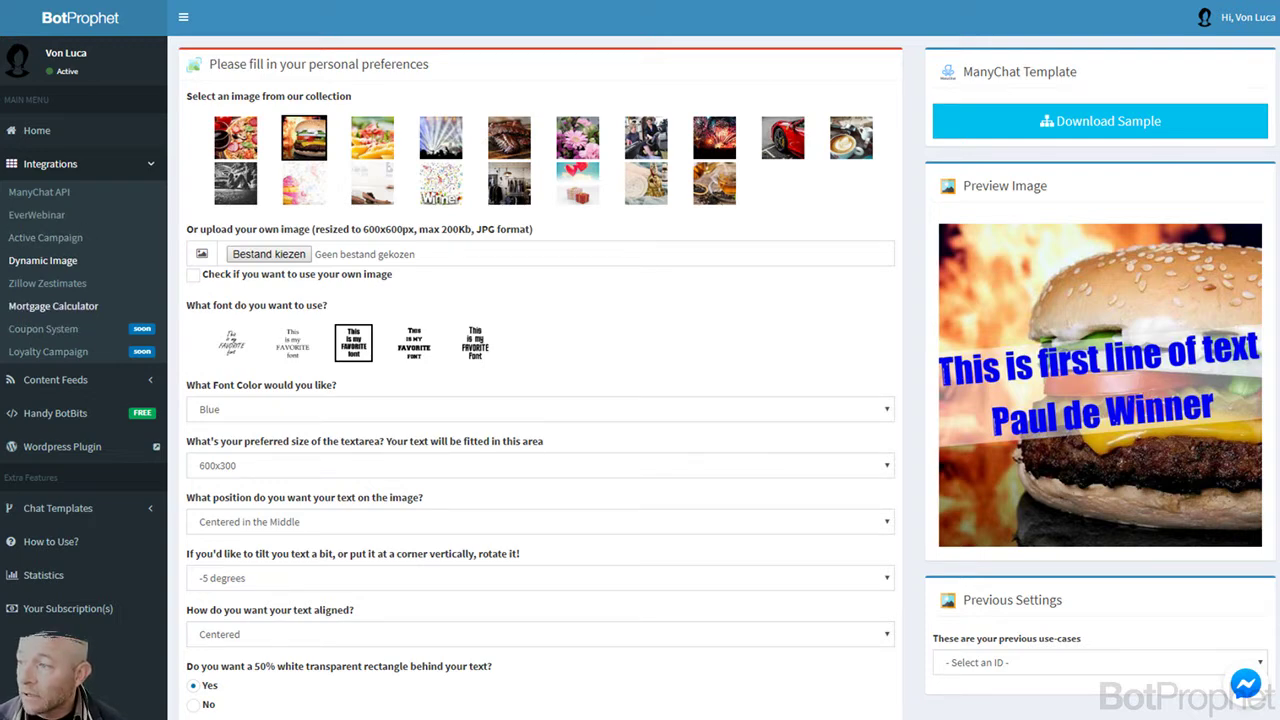
{"action": "left_click", "coordinate": [67, 311]}
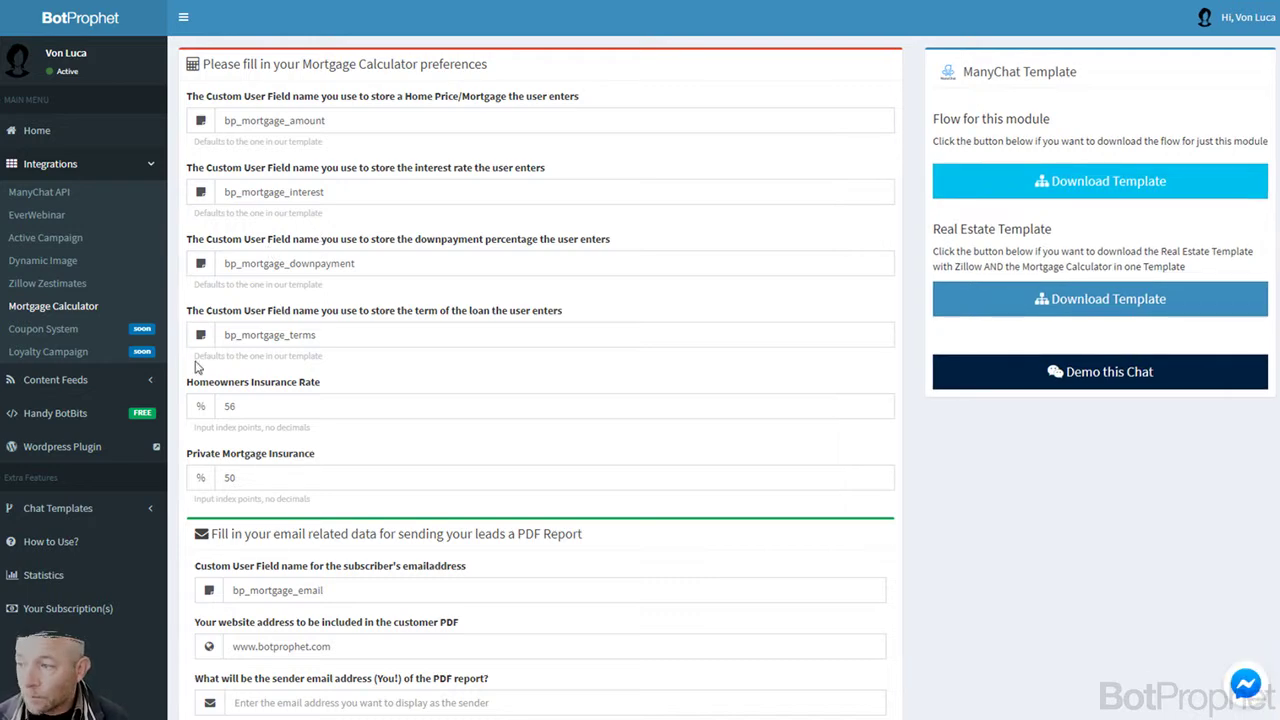
{"action": "scroll", "coordinate": [334, 431], "scroll_direction": "down", "scroll_amount": 2}
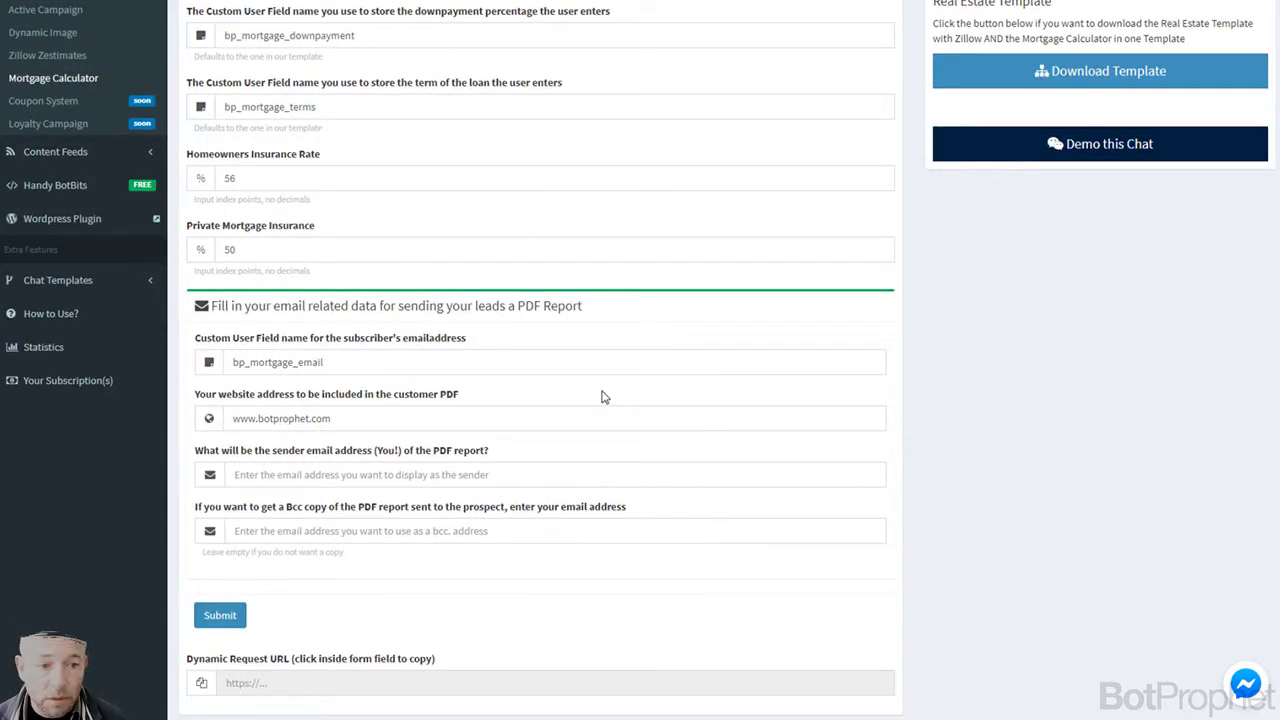
{"action": "scroll", "coordinate": [691, 191], "scroll_direction": "up", "scroll_amount": 2}
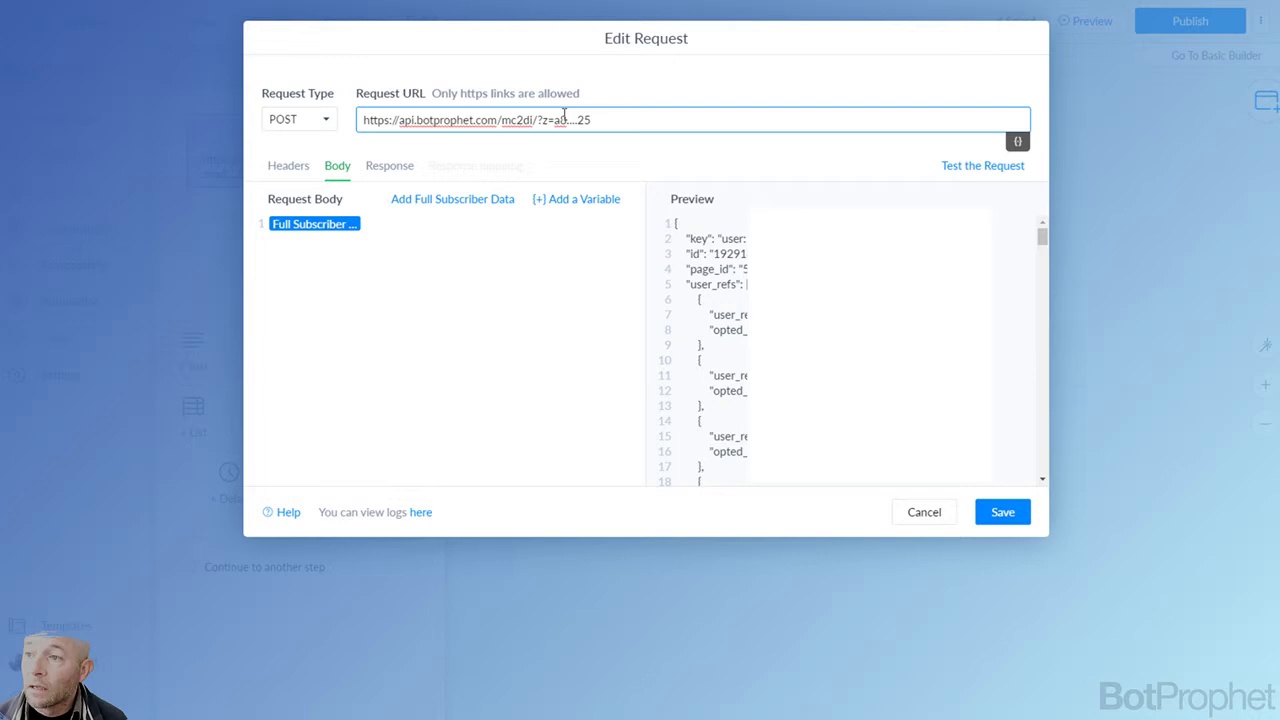
Switch back to ManyChat, point out the z parameter in the request URL and save the dynamic content request.
{"action": "double_click", "coordinate": [548, 120]}
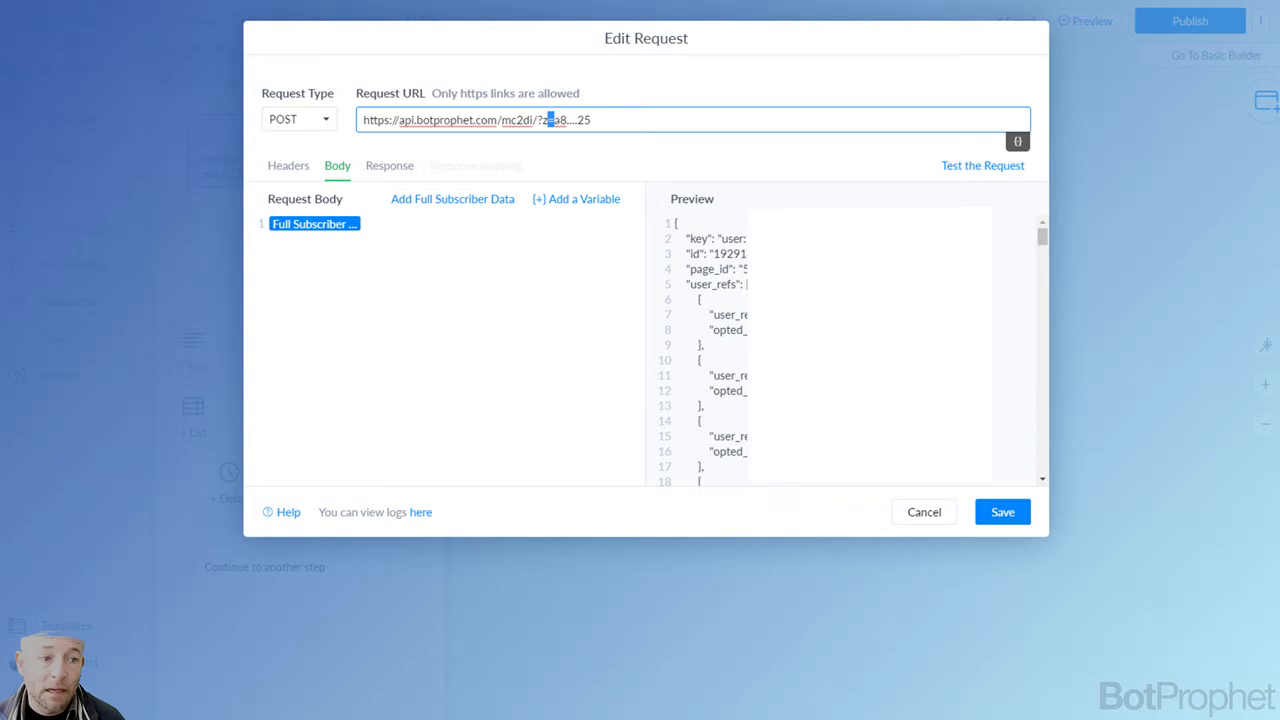
{"action": "left_click", "coordinate": [1006, 513]}
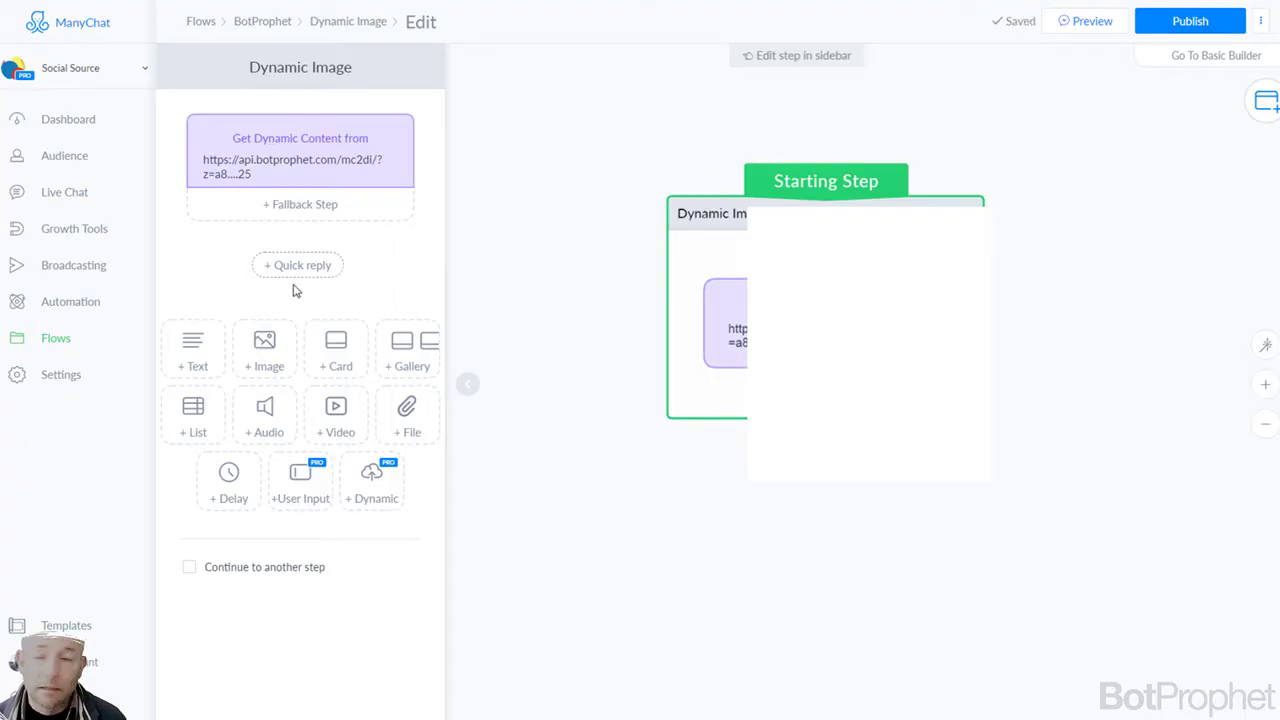